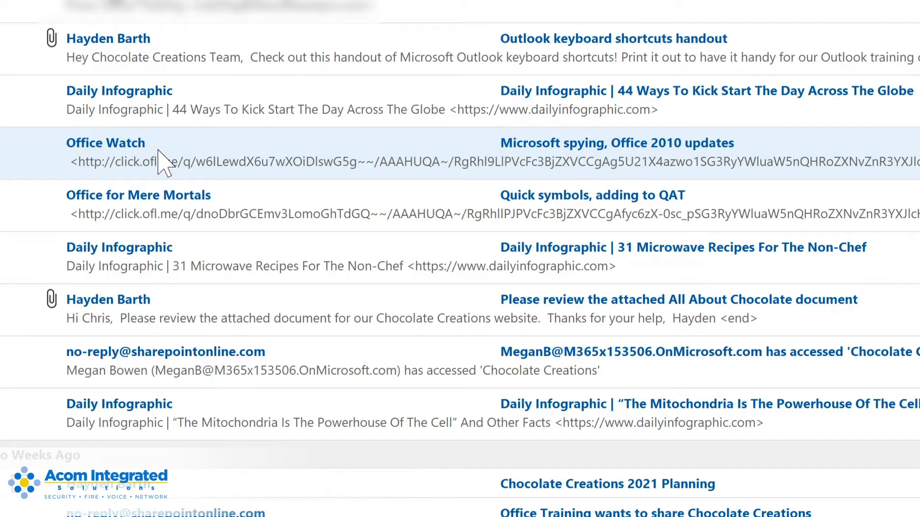
- Create a new rule based on the Office Watch message, with the condition that the email comes from Office Watch
{"action": "right_click", "coordinate": [166, 150]}
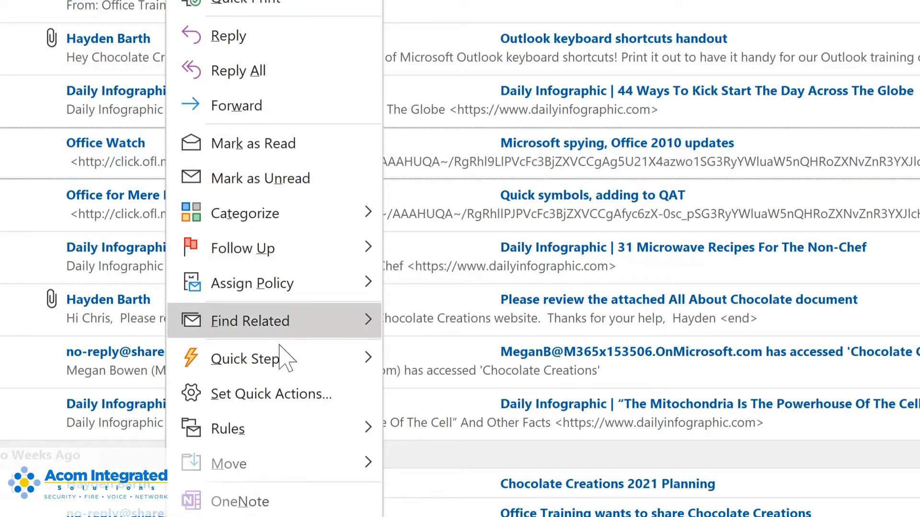
{"action": "mouse_move", "coordinate": [289, 434]}
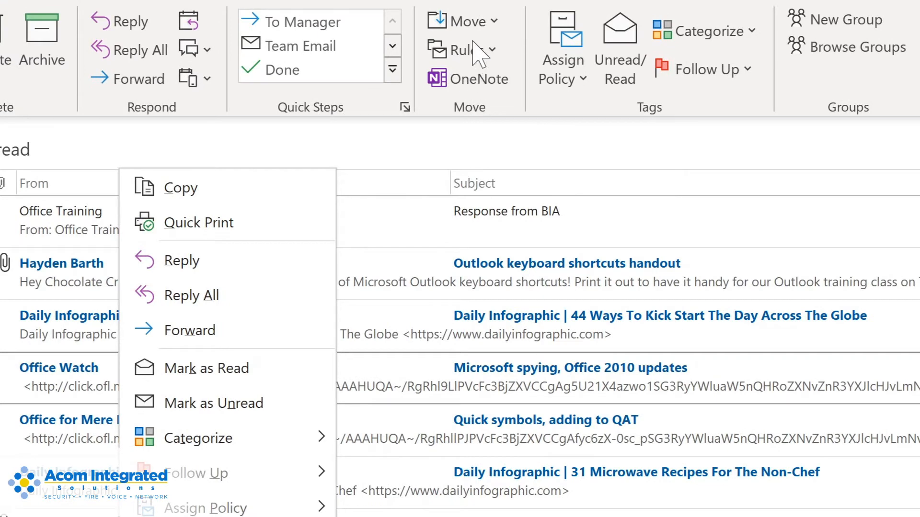
{"action": "left_click", "coordinate": [488, 55]}
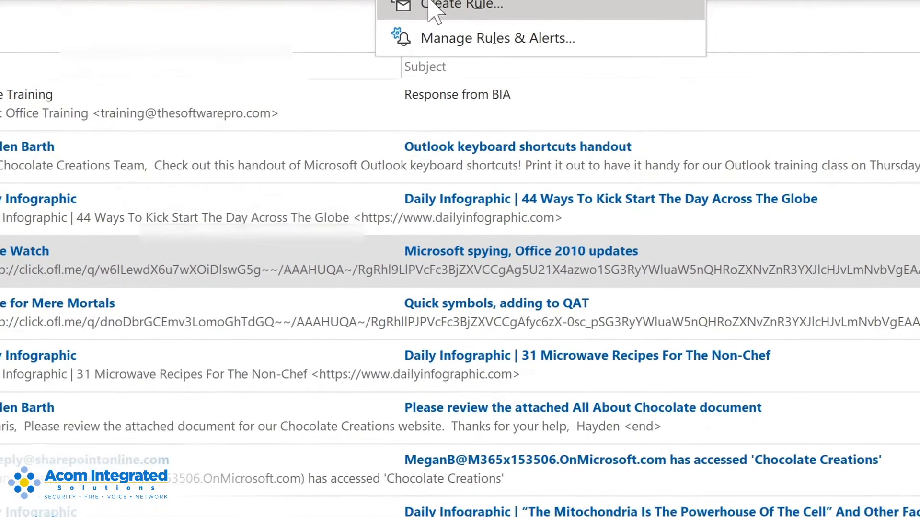
{"action": "left_click", "coordinate": [484, 119]}
{"action": "left_click", "coordinate": [227, 156]}
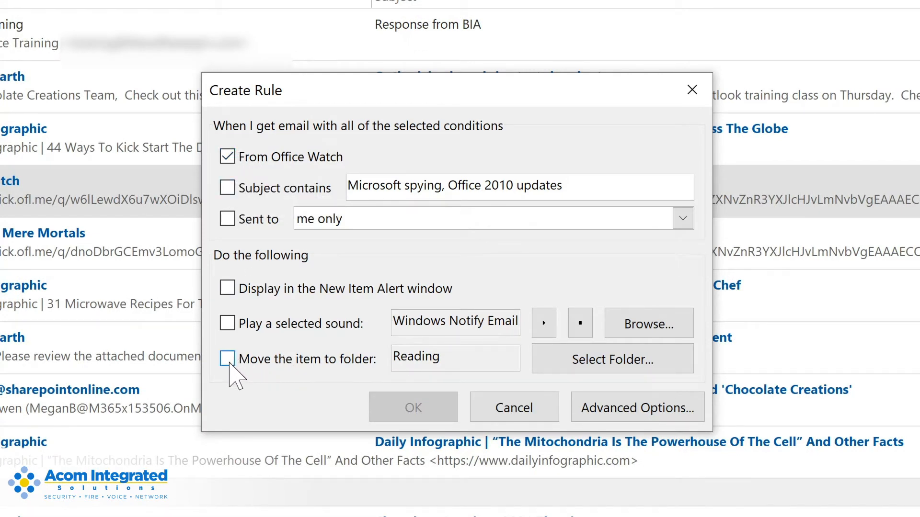
- Make the rule move matching items to the Tech Newsletters folder
{"action": "left_click", "coordinate": [228, 362]}
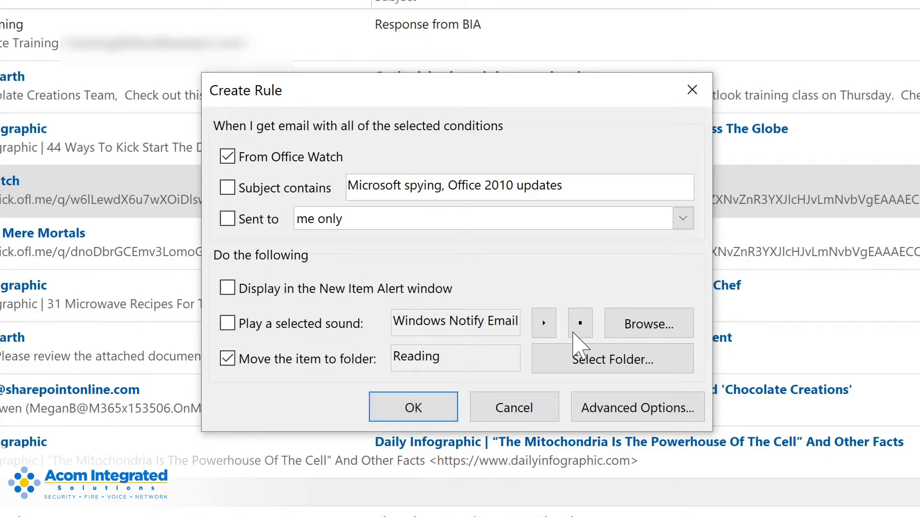
{"action": "left_click", "coordinate": [591, 358]}
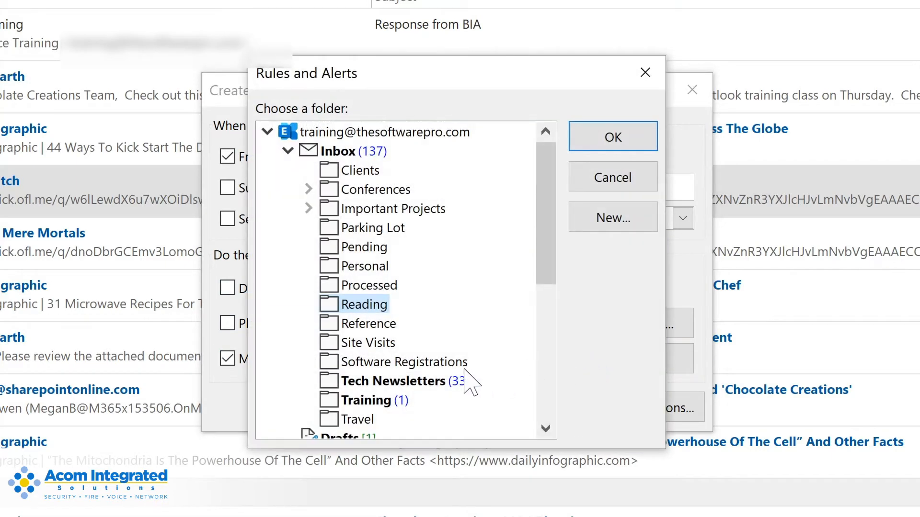
{"action": "left_click", "coordinate": [366, 381]}
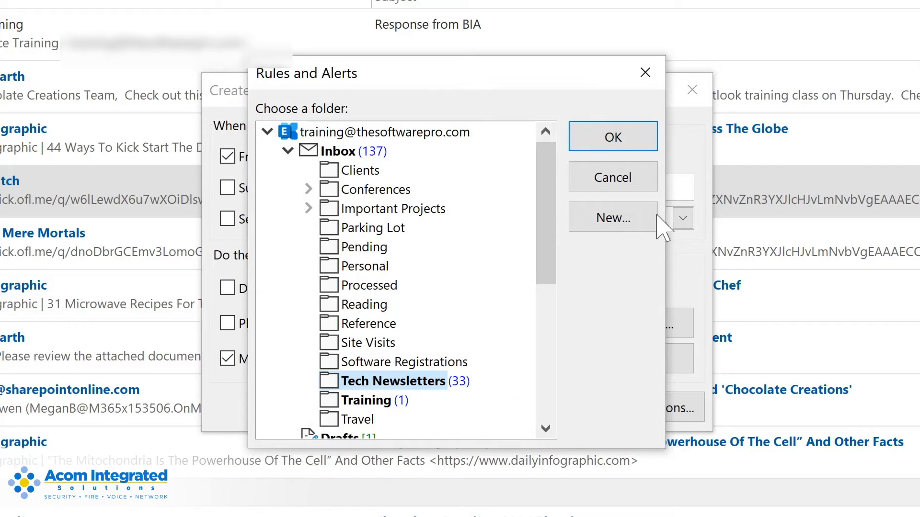
{"action": "left_click", "coordinate": [618, 139]}
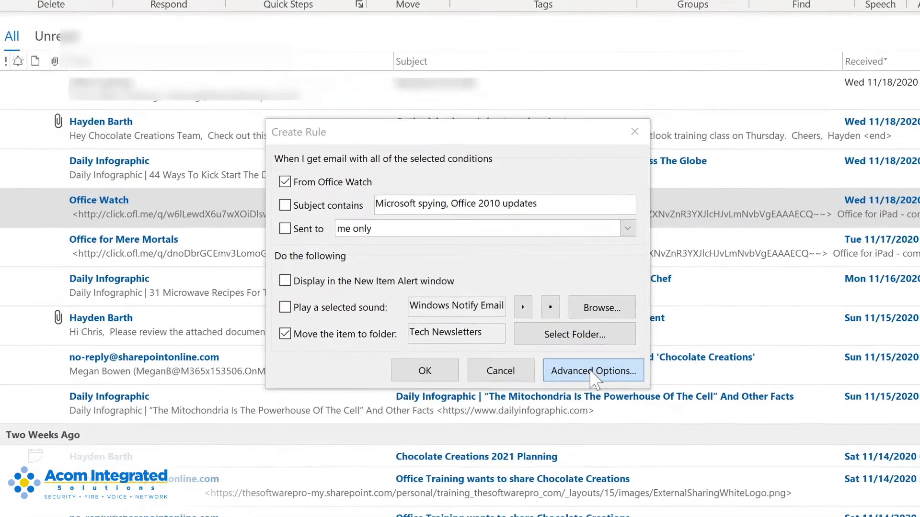
- Using the rule's advanced options, set it to run now on messages already in the Inbox and finish the rule
{"action": "left_click", "coordinate": [637, 408]}
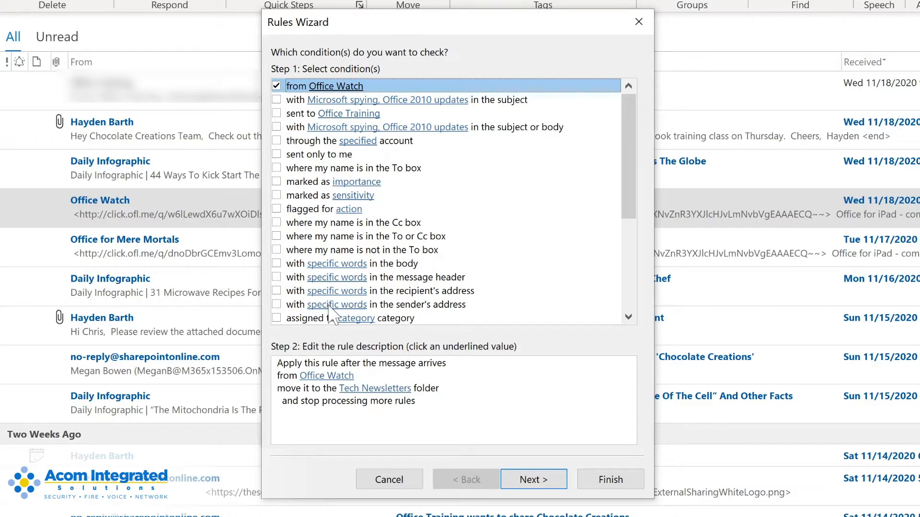
{"action": "left_click", "coordinate": [532, 479]}
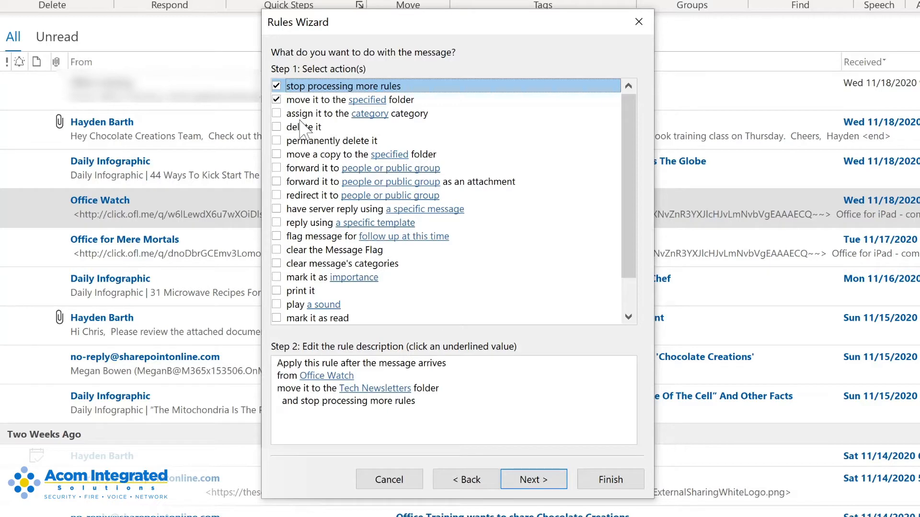
{"action": "left_click", "coordinate": [529, 480]}
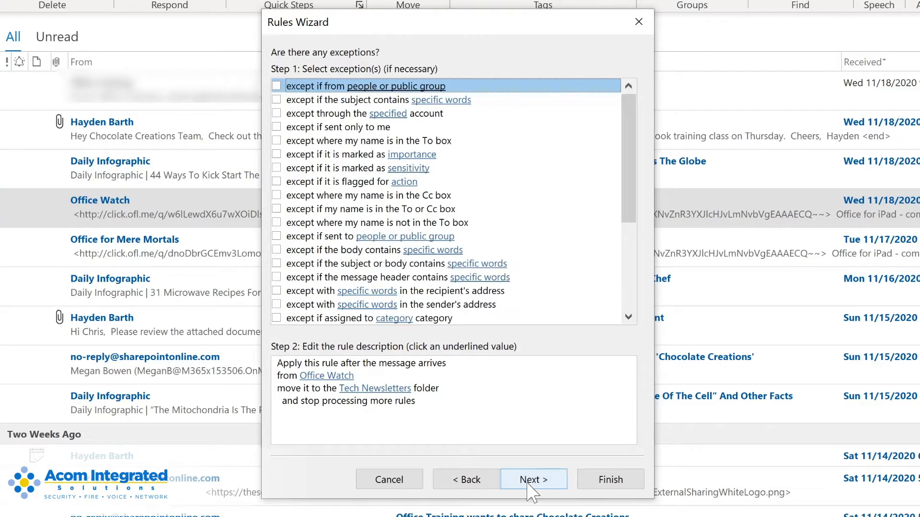
{"action": "left_click", "coordinate": [529, 481]}
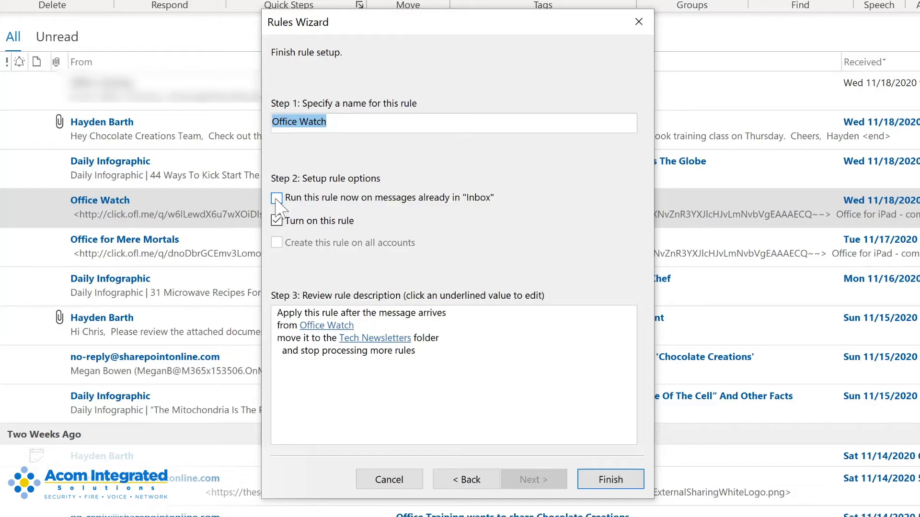
{"action": "left_click", "coordinate": [276, 198]}
{"action": "left_click", "coordinate": [604, 480]}
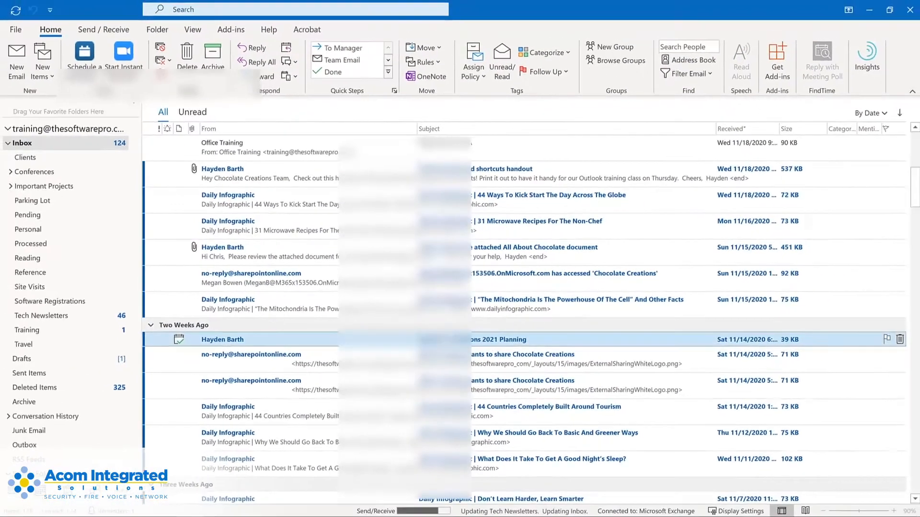
- Check the Tech Newsletters folder for the moved messages and open the manager for rules and alerts
{"action": "left_click", "coordinate": [69, 318]}
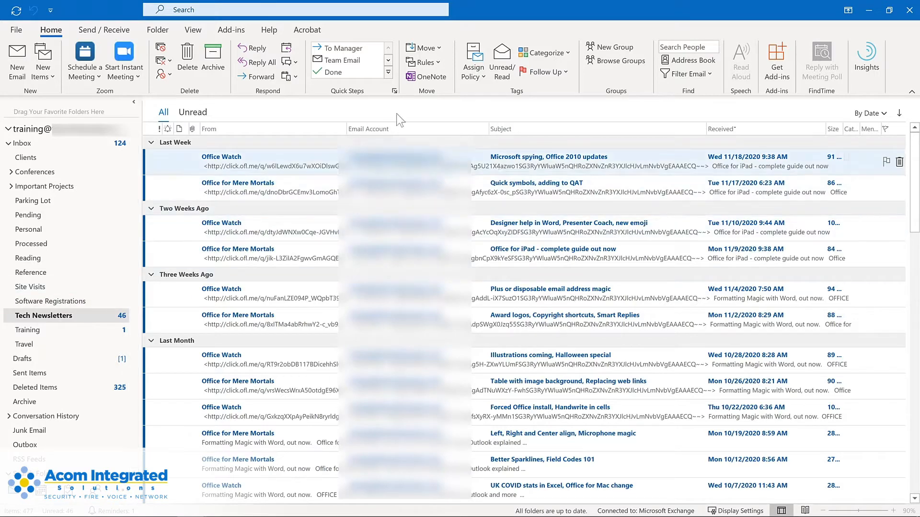
{"action": "left_click", "coordinate": [433, 65]}
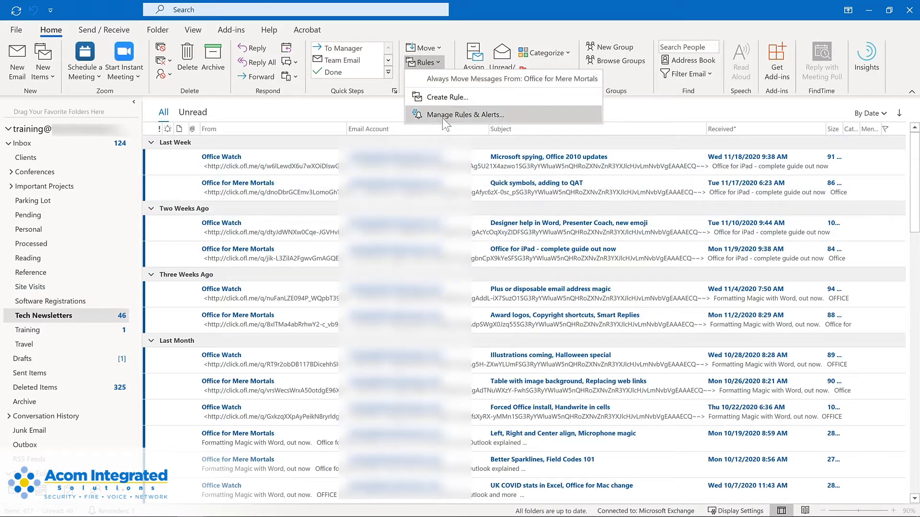
{"action": "left_click", "coordinate": [440, 114]}
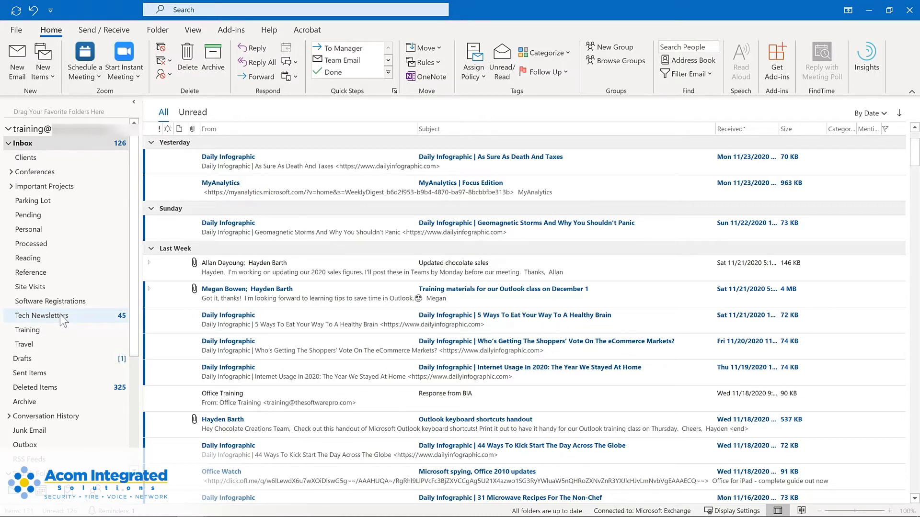
- Add the Tech Newsletters and Training folders to Favorites
{"action": "left_click_drag", "start_coordinate": [61, 315], "coordinate": [63, 108]}
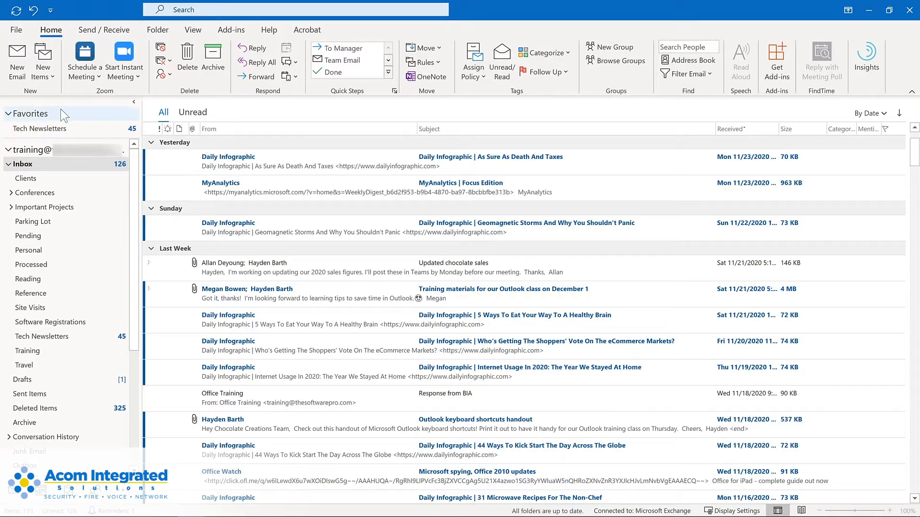
{"action": "right_click", "coordinate": [47, 351]}
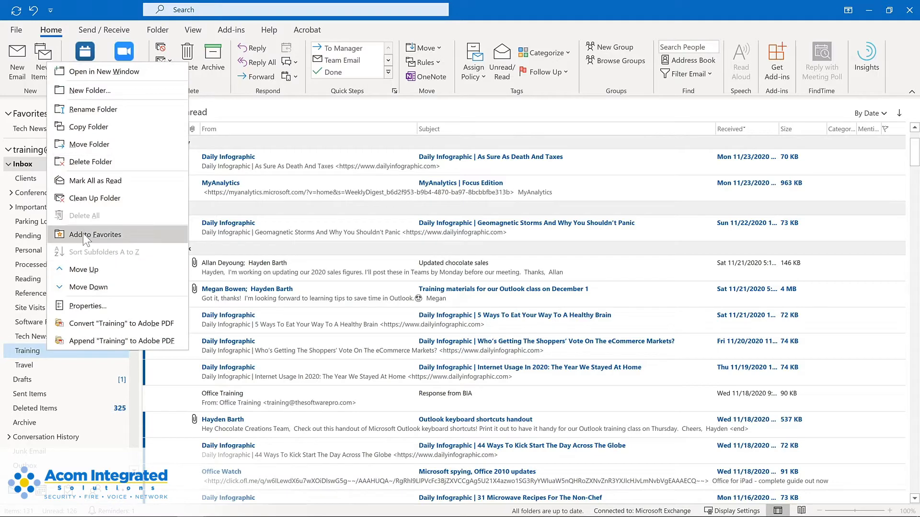
{"action": "left_click", "coordinate": [82, 233]}
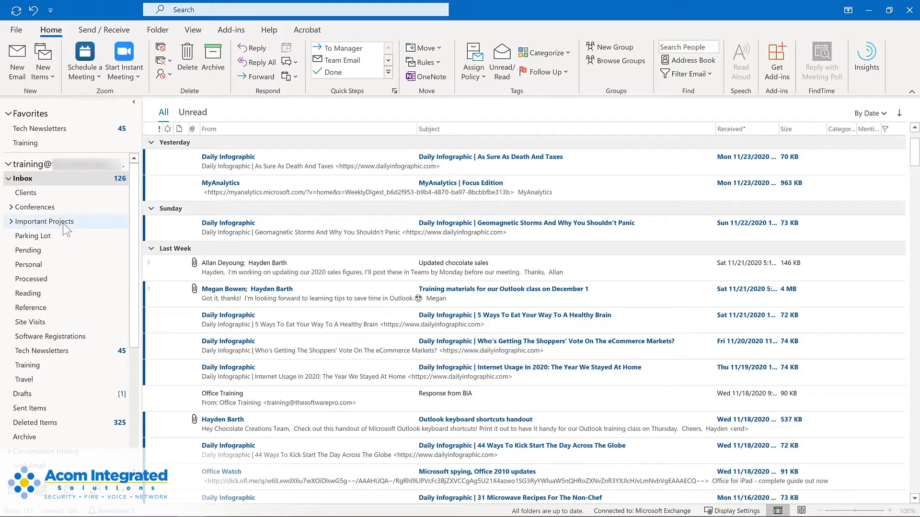
- Add the Important Projects folder to Favorites
{"action": "left_click", "coordinate": [66, 222]}
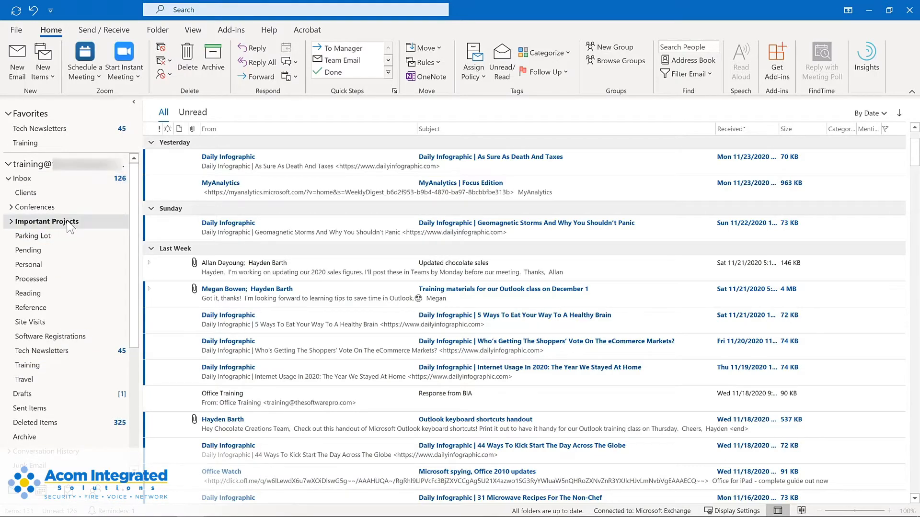
{"action": "left_click", "coordinate": [157, 30]}
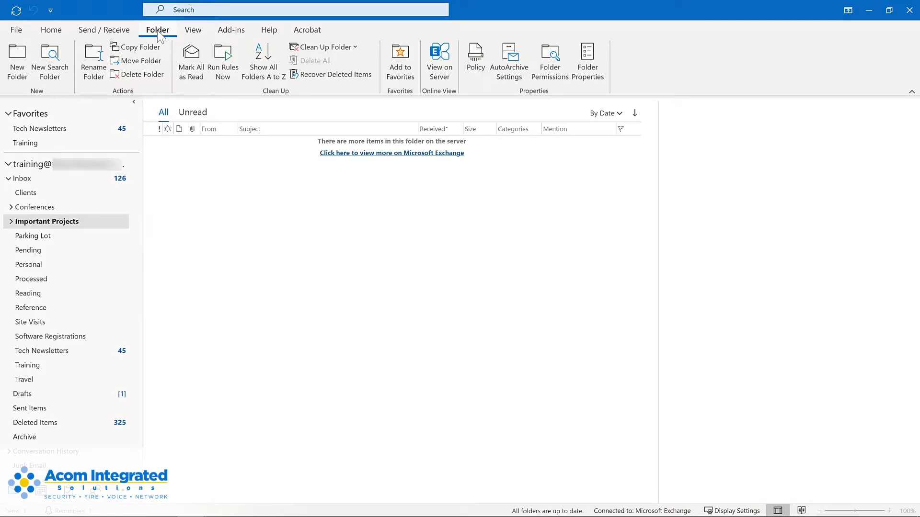
{"action": "left_click", "coordinate": [392, 64]}
- Reorder Favorites so Tech Newsletters comes last, and remove Important Projects from Favorites
{"action": "left_click", "coordinate": [37, 129]}
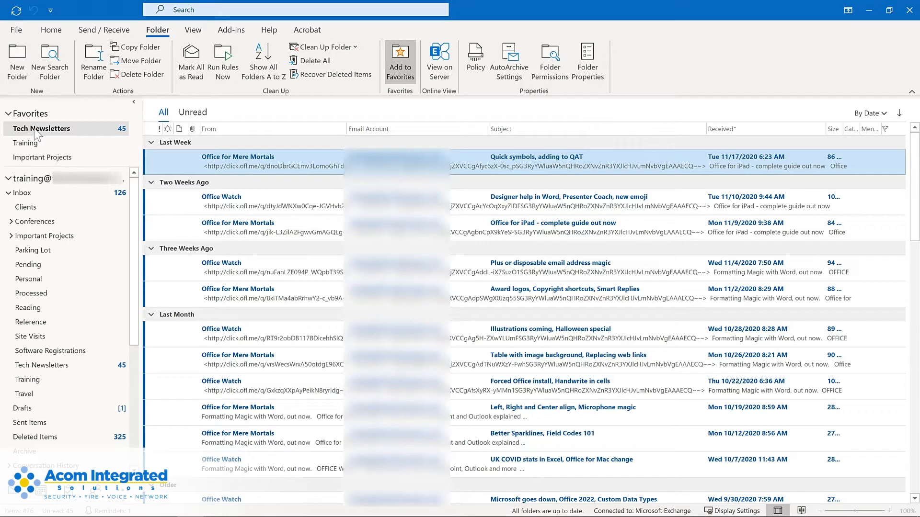
{"action": "left_click_drag", "start_coordinate": [37, 134], "coordinate": [38, 163]}
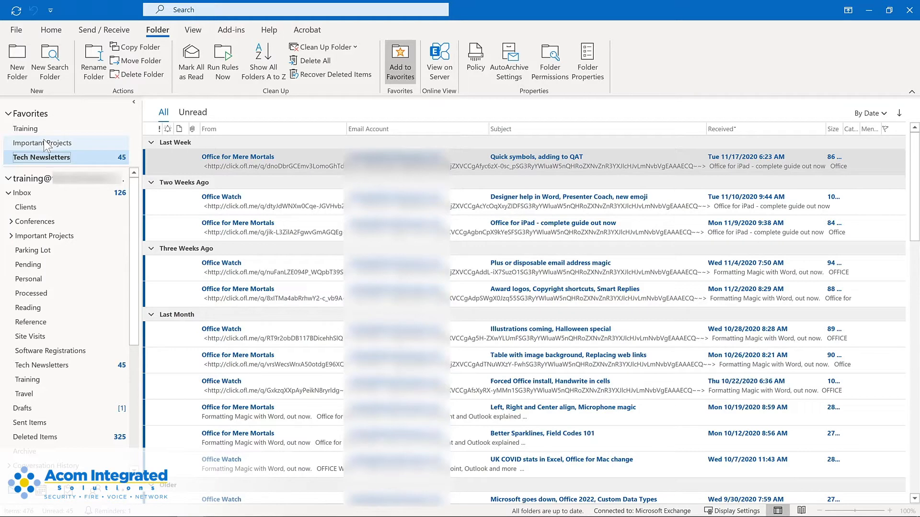
{"action": "right_click", "coordinate": [46, 145]}
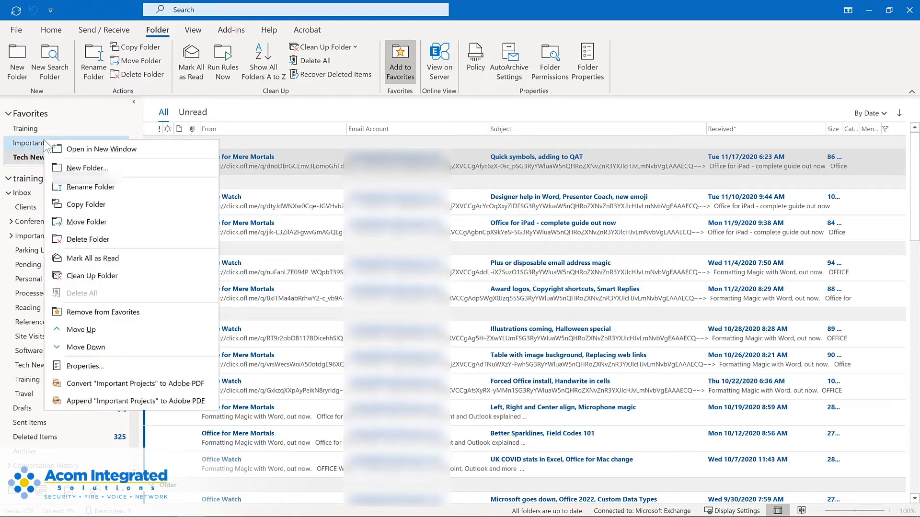
{"action": "left_click", "coordinate": [94, 309]}
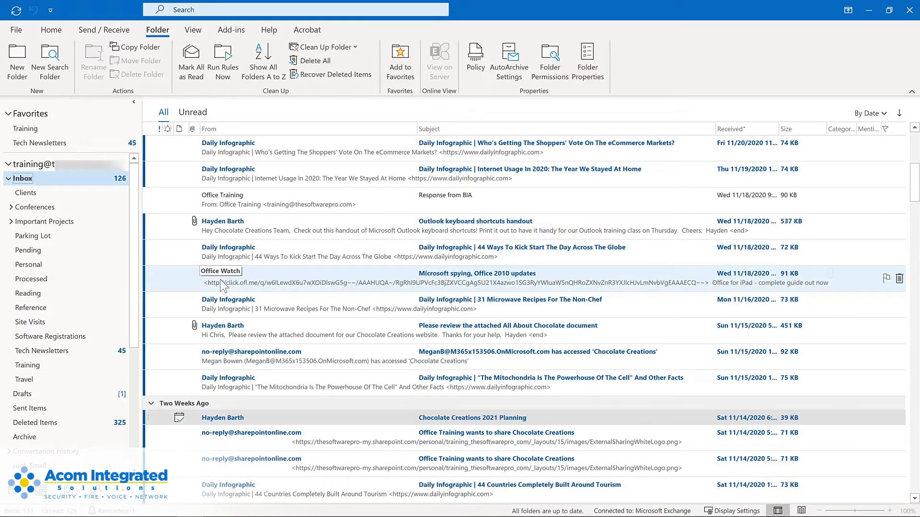
- Move the Office Watch message "Microsoft spying, Office 2010 updates" from the Inbox into the Tech Newsletters favorite folder
{"action": "left_click_drag", "start_coordinate": [223, 286], "coordinate": [75, 144]}
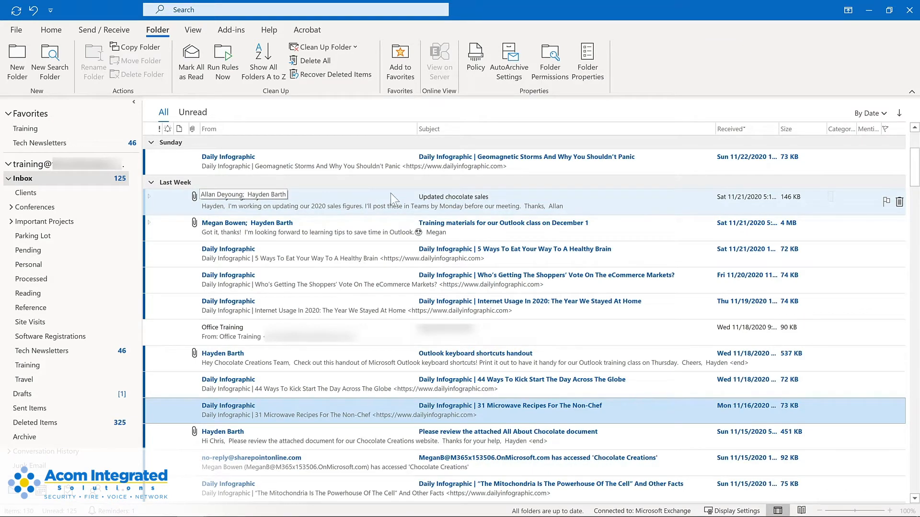
- Flag the "Updated chocolate sales" message for follow-up with a reminder, setting the start date to Monday, November 30, 2020
{"action": "left_click", "coordinate": [884, 200]}
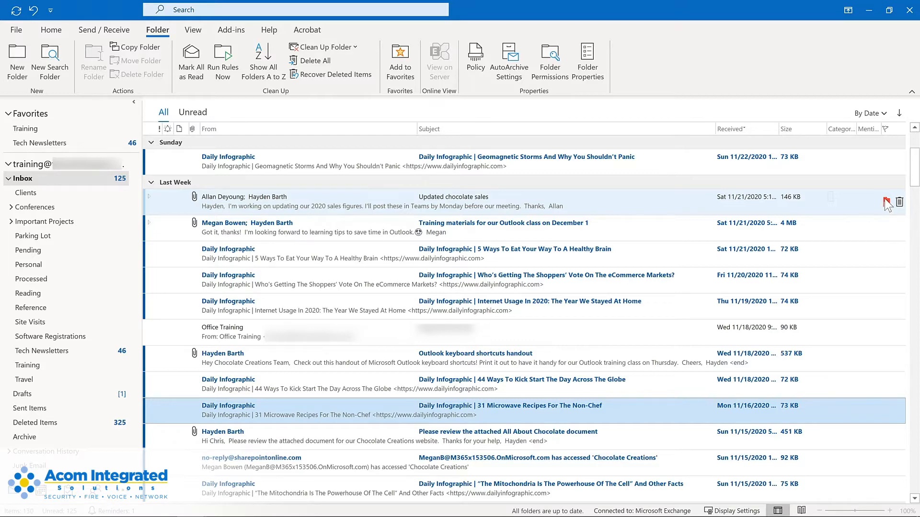
{"action": "right_click", "coordinate": [886, 202]}
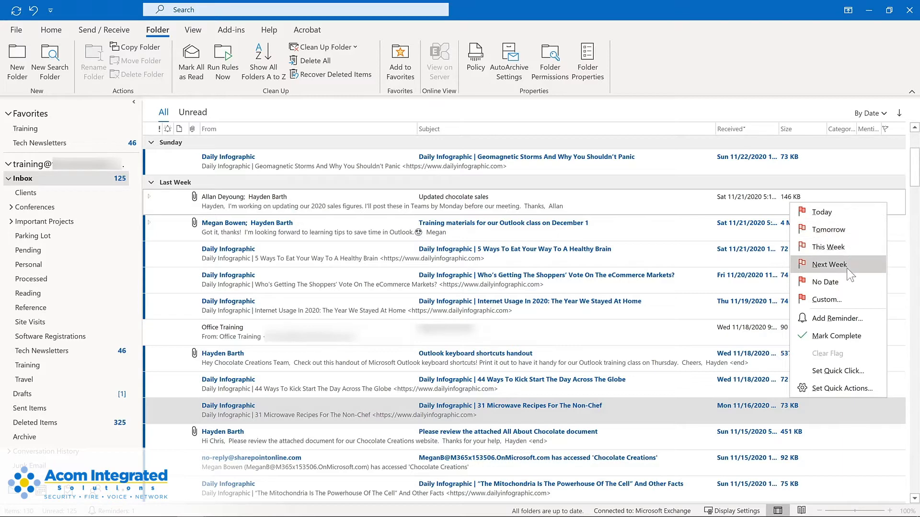
{"action": "left_click", "coordinate": [837, 317]}
{"action": "left_click", "coordinate": [546, 247]}
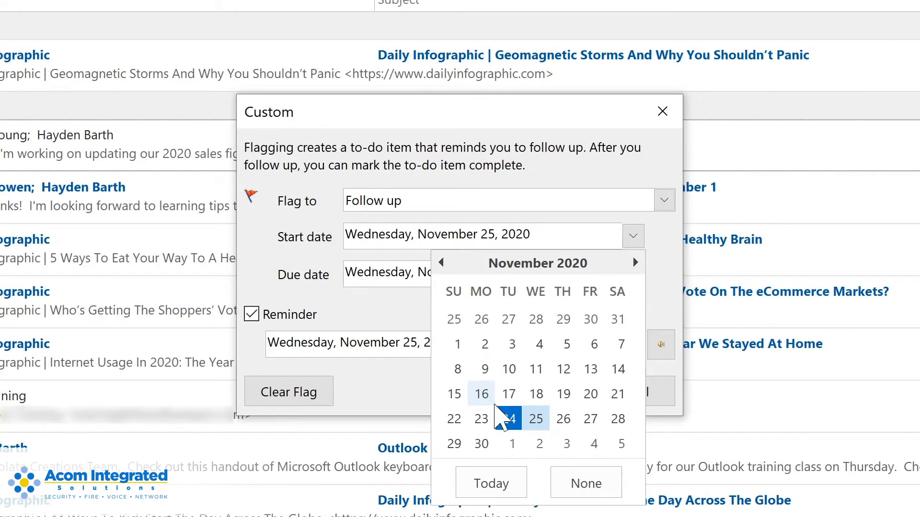
{"action": "left_click", "coordinate": [480, 444]}
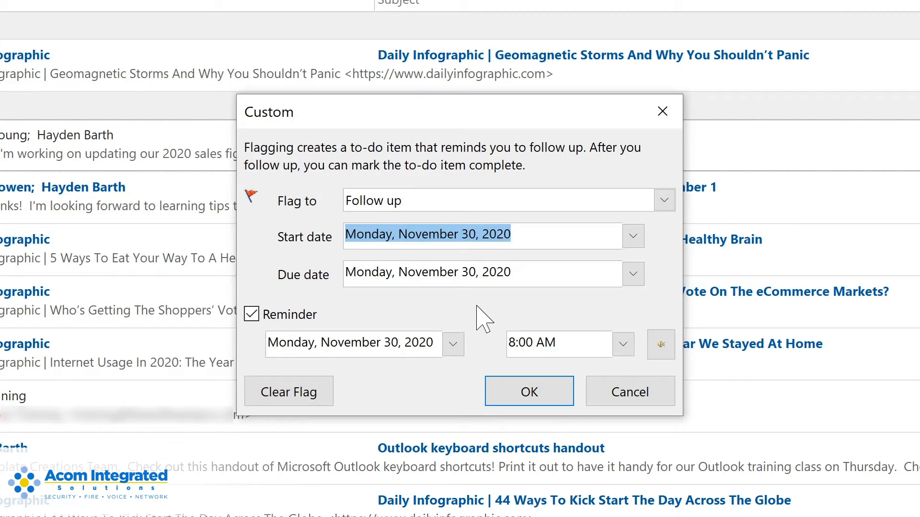
{"action": "left_click", "coordinate": [534, 393]}
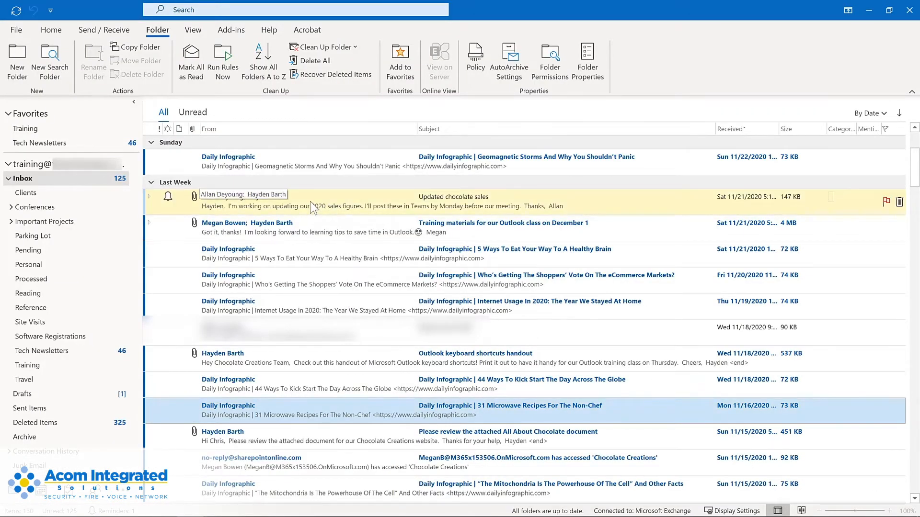
- Open the "Updated chocolate sales" message, examine its follow-up details and flag options, and return to the Inbox list
{"action": "double_click", "coordinate": [312, 207]}
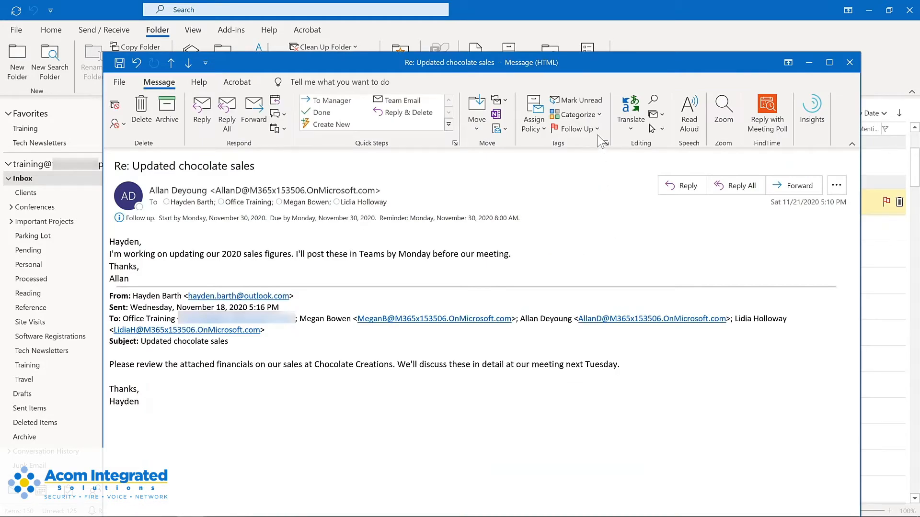
{"action": "left_click", "coordinate": [595, 128]}
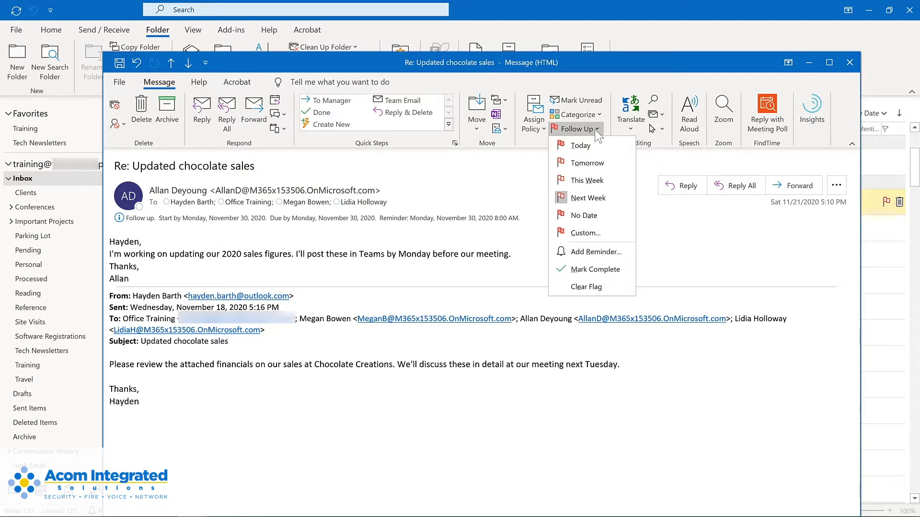
{"action": "left_click", "coordinate": [850, 62]}
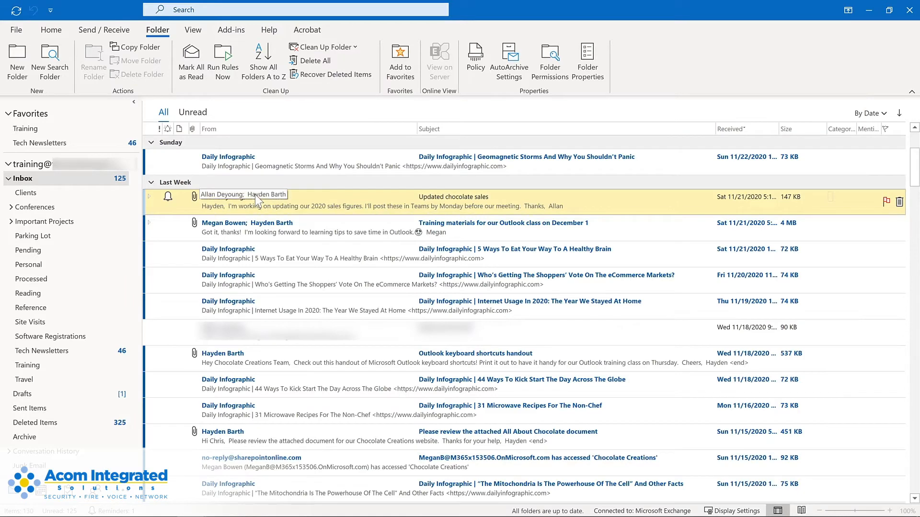
{"action": "scroll", "coordinate": [255, 193], "scroll_direction": "down", "scroll_amount": 3}
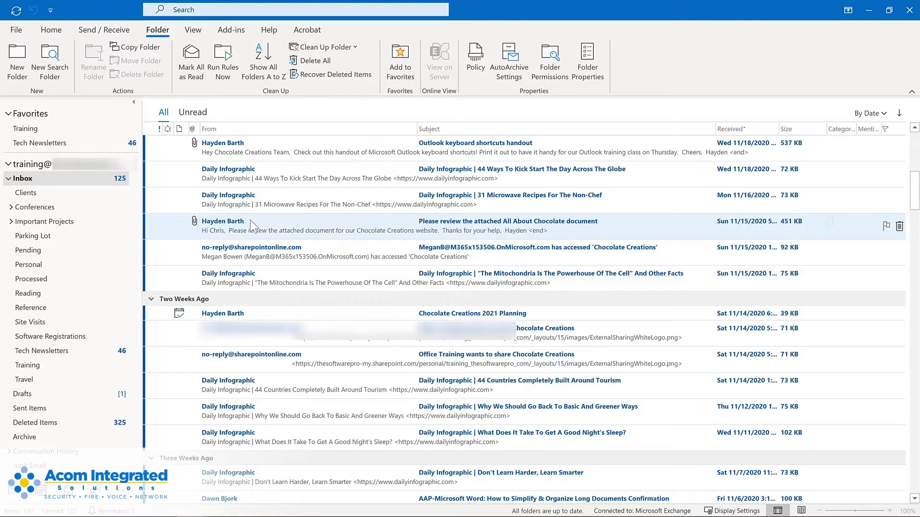
- Create a task containing the text of the "Please review the attached All About Chocolate document" message, and close it without saving
{"action": "left_click_drag", "start_coordinate": [250, 219], "coordinate": [70, 489]}
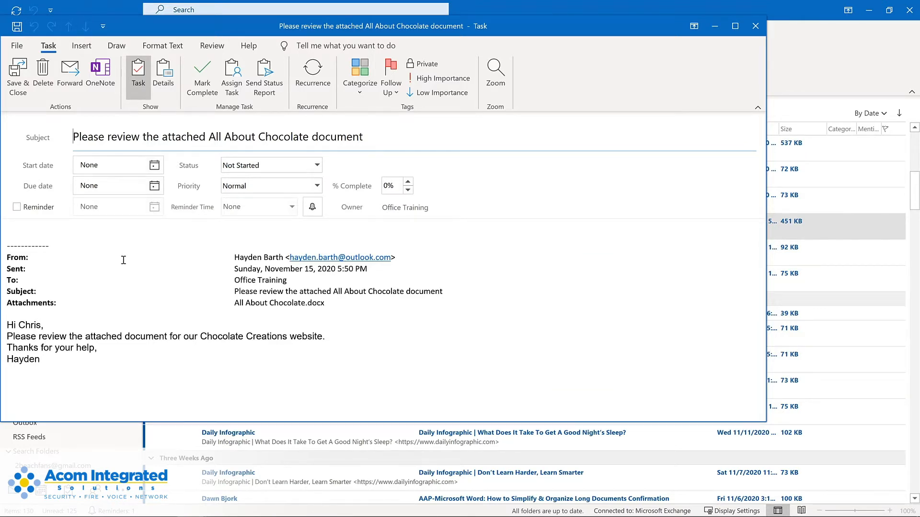
{"action": "key", "text": "Escape"}
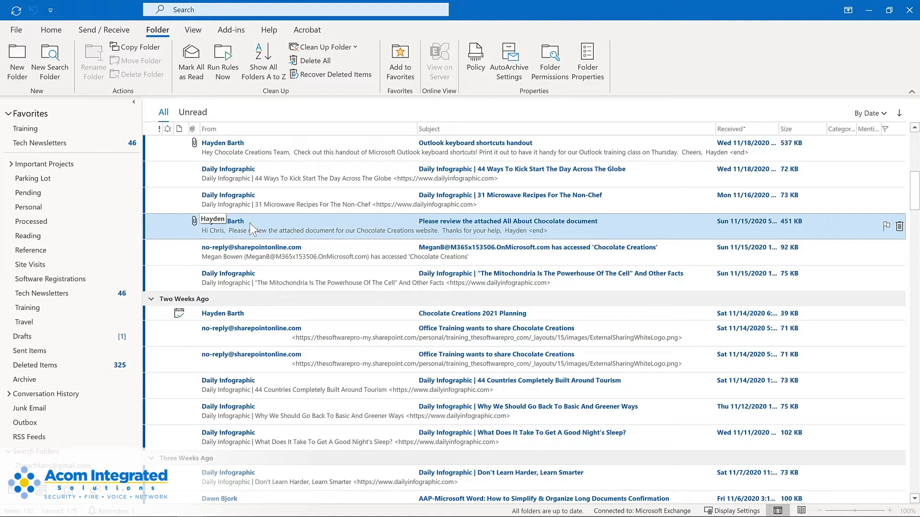
- Copy the "Please review the attached All About Chocolate document" message as a task with attachment, starting Thu 12/3/2020, and turn on its reminder
{"action": "left_click_drag", "start_coordinate": [248, 223], "coordinate": [64, 480]}
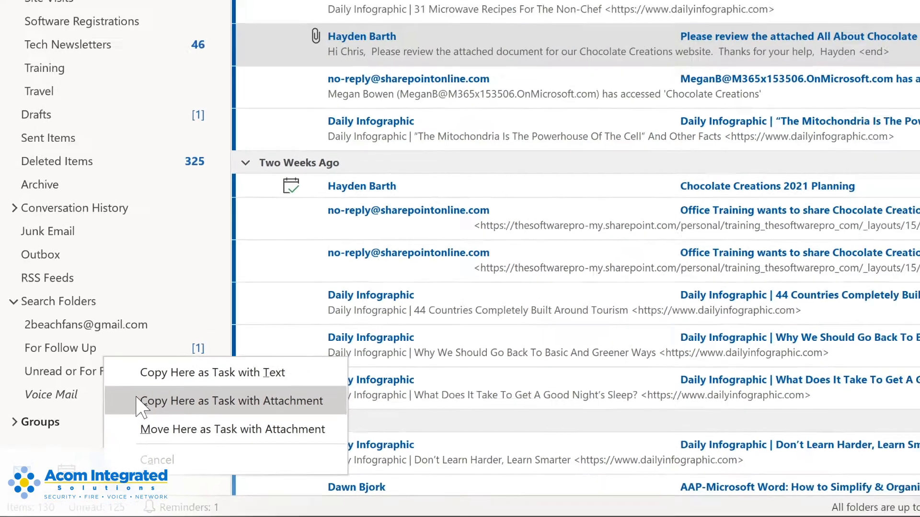
{"action": "left_click", "coordinate": [167, 374]}
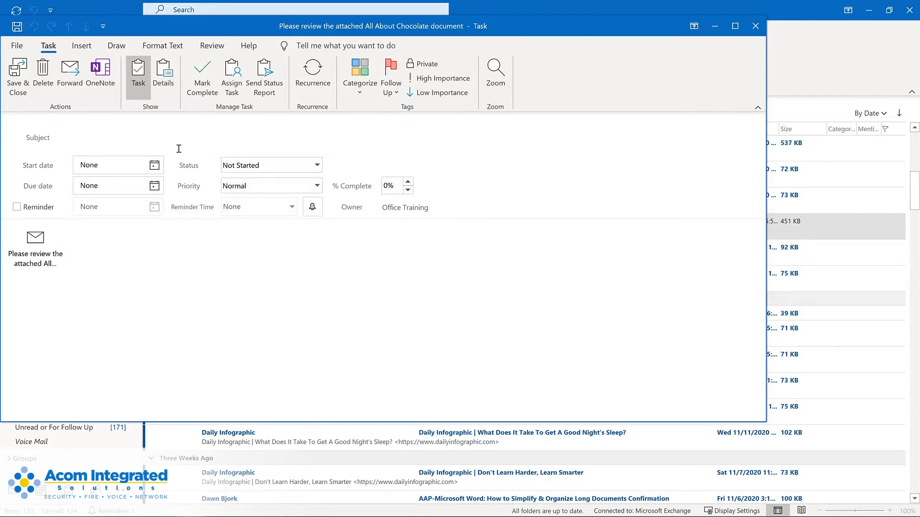
{"action": "left_click", "coordinate": [154, 164]}
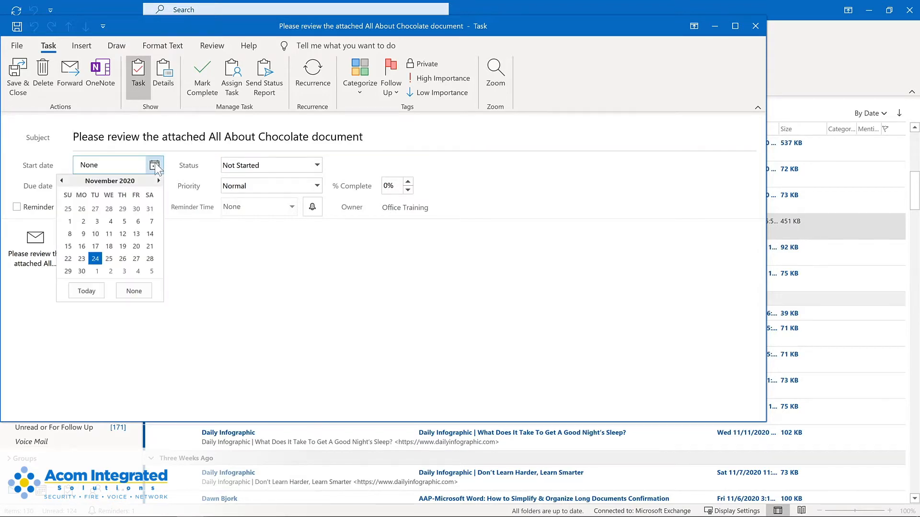
{"action": "left_click", "coordinate": [125, 272]}
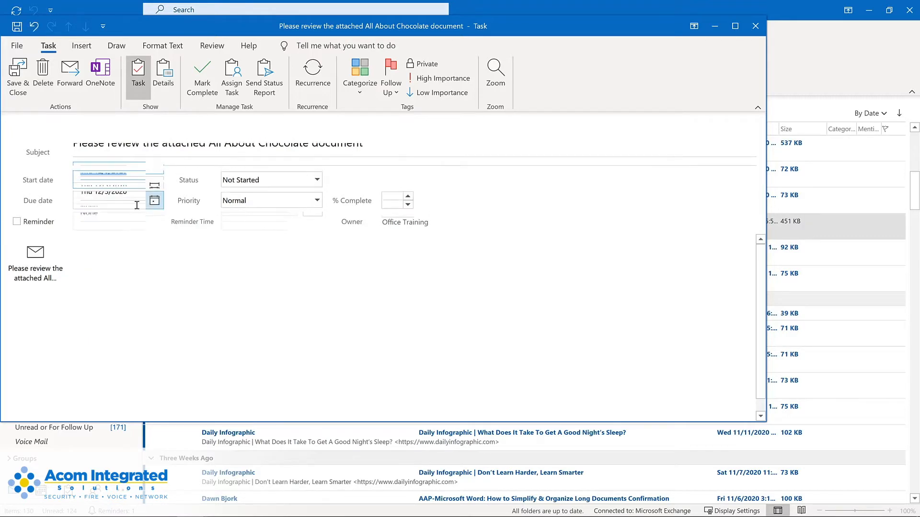
{"action": "left_click", "coordinate": [17, 221]}
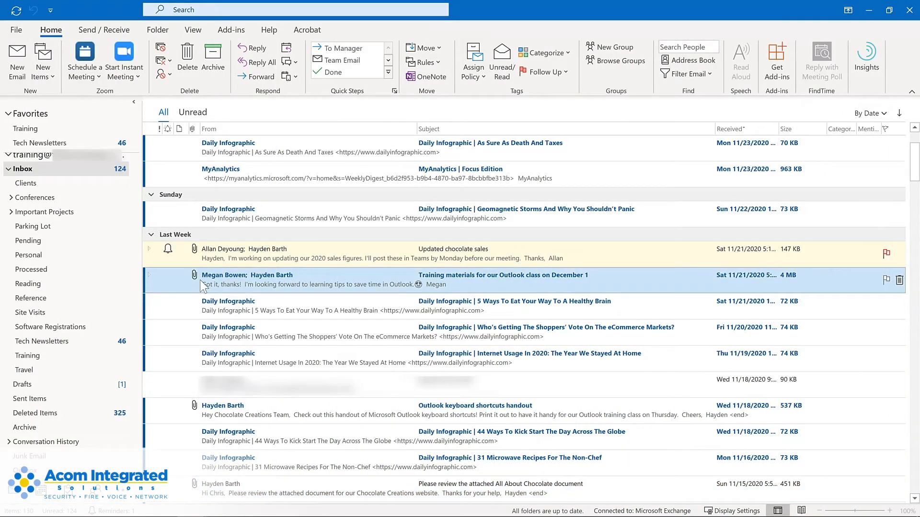
- Create and send a meeting invitation from the training materials message, titled "Review materials for Outlook training", Mon 11/30/2020, 11:00 AM to 12:00 PM, location Virtual
{"action": "left_click_drag", "start_coordinate": [191, 282], "coordinate": [43, 494]}
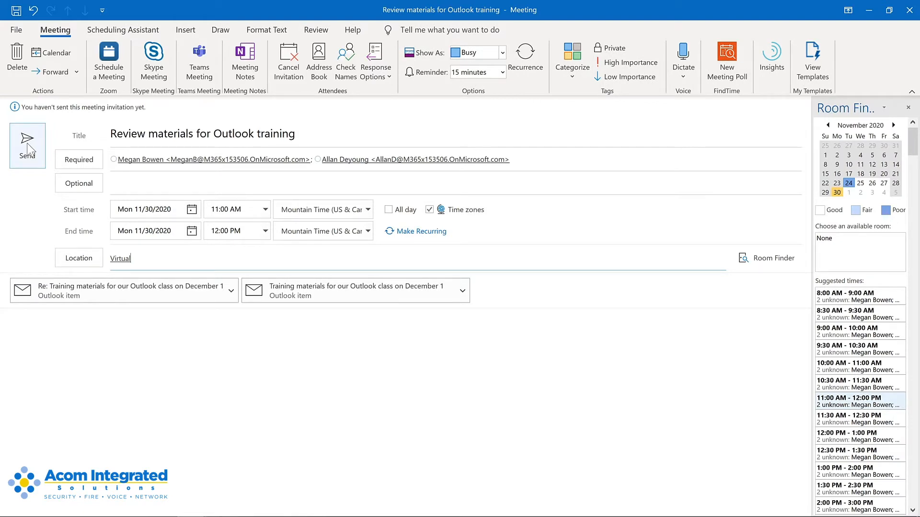
{"action": "left_click", "coordinate": [27, 148]}
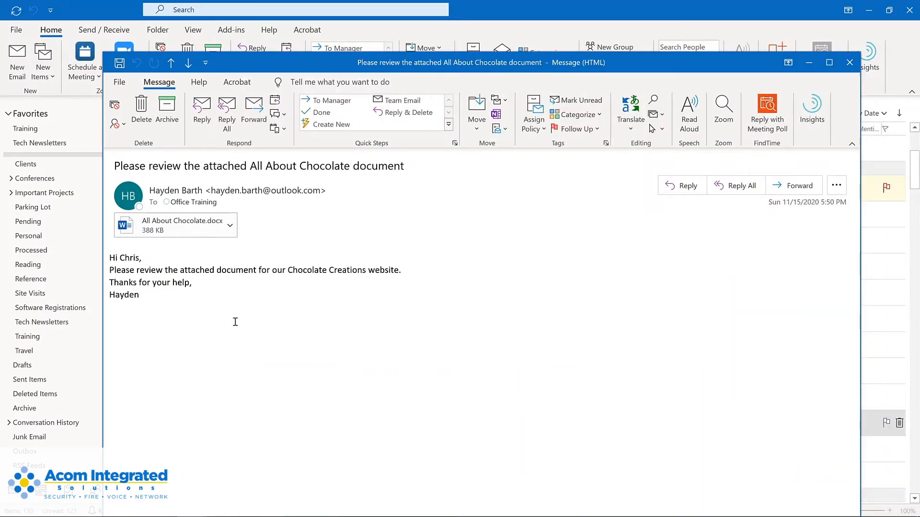
- From the open "Please review the attached All About Chocolate document" message, open the program options and view one of the settings categories
{"action": "left_click", "coordinate": [119, 82]}
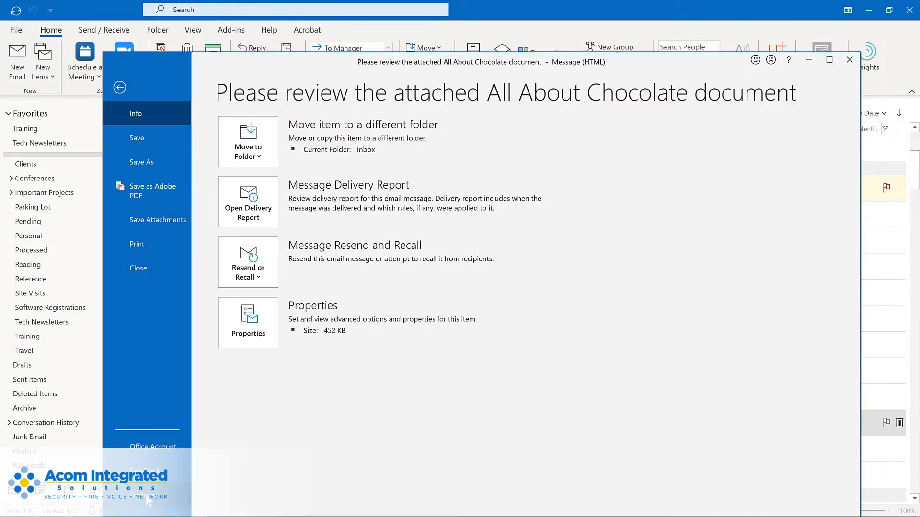
{"action": "left_click", "coordinate": [149, 498]}
{"action": "left_click", "coordinate": [281, 242]}
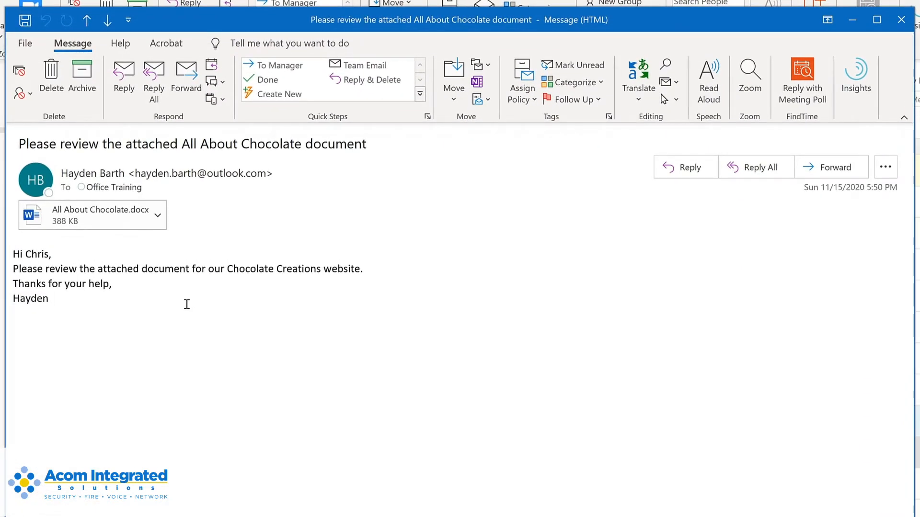
- Play the message with Read Aloud, pause it, replay from the sentence "Please review the attached document", and pause again
{"action": "left_click", "coordinate": [709, 83]}
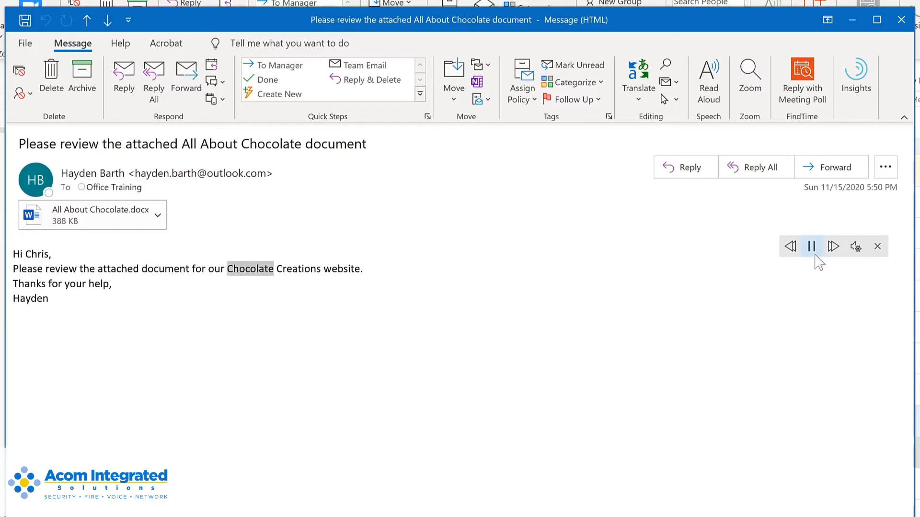
{"action": "left_click", "coordinate": [812, 247]}
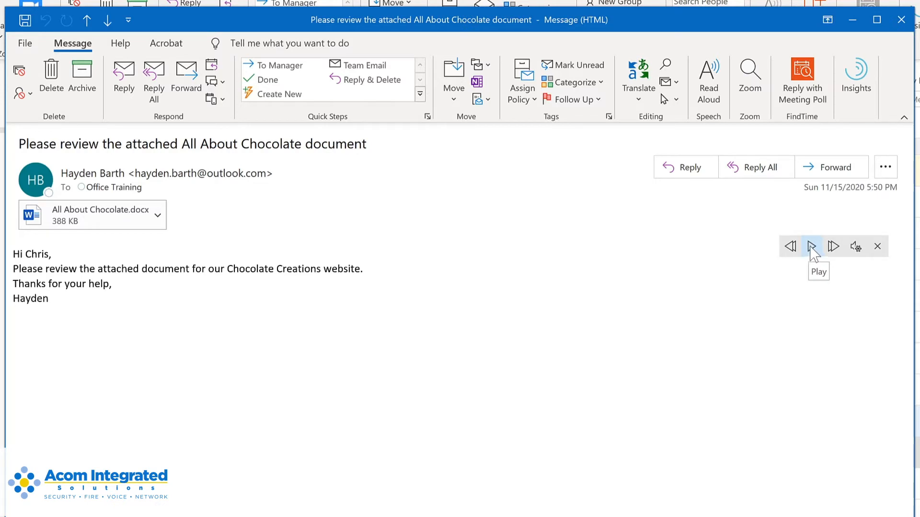
{"action": "left_click", "coordinate": [160, 268]}
{"action": "left_click", "coordinate": [812, 246]}
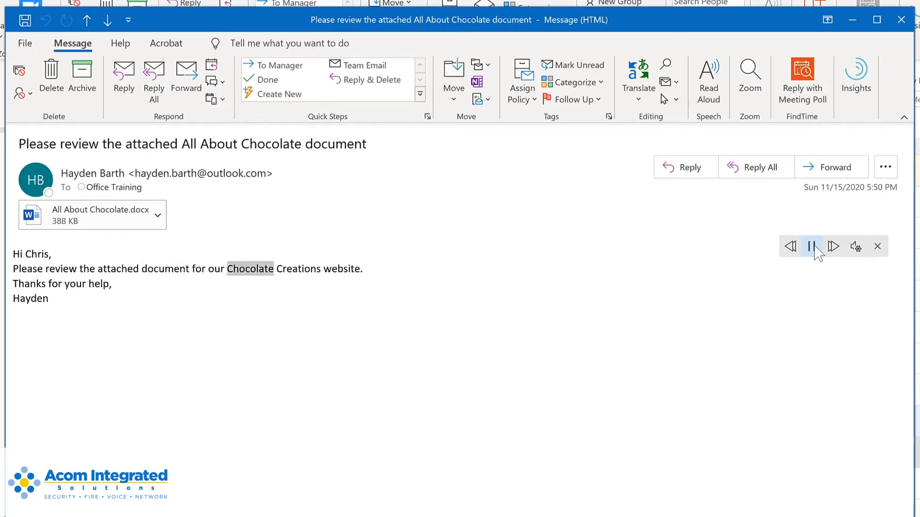
{"action": "left_click", "coordinate": [814, 247]}
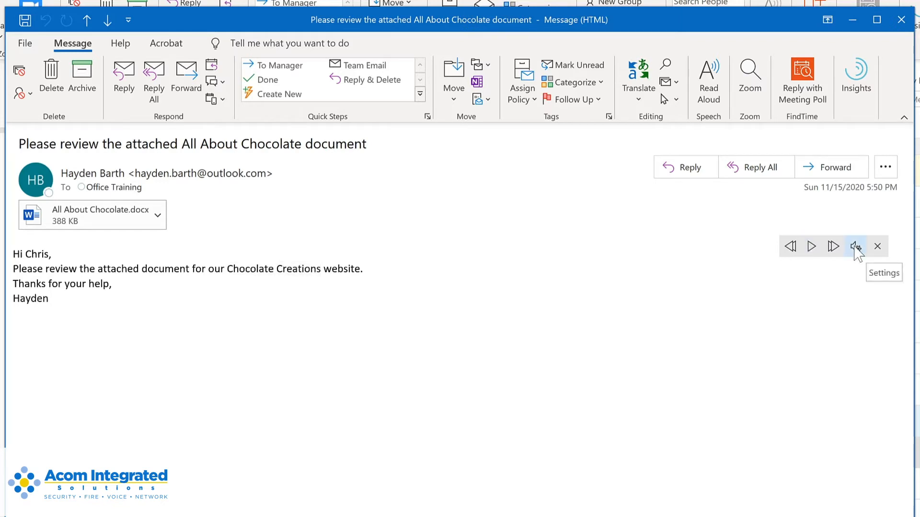
- Set Read Aloud to a slightly faster reading speed and the Microsoft Mark voice, and resume playback
{"action": "left_click", "coordinate": [853, 247]}
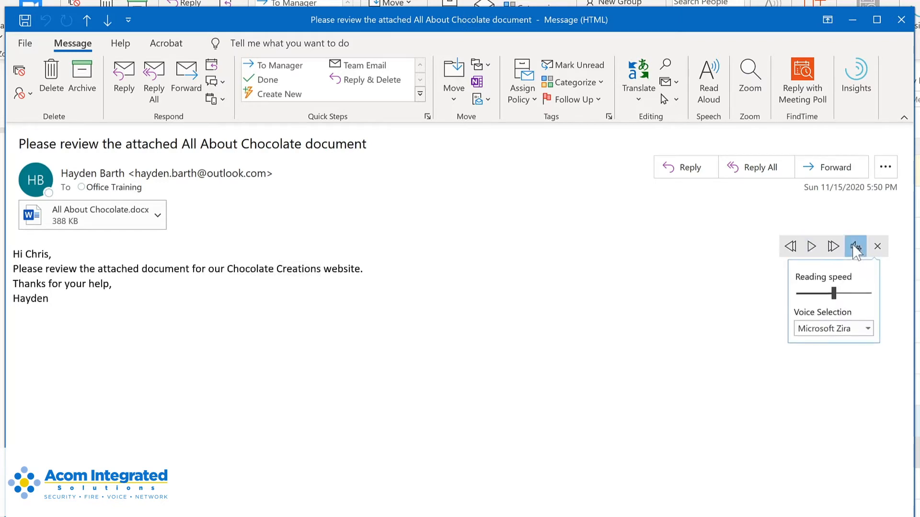
{"action": "left_click_drag", "start_coordinate": [836, 295], "coordinate": [844, 295]}
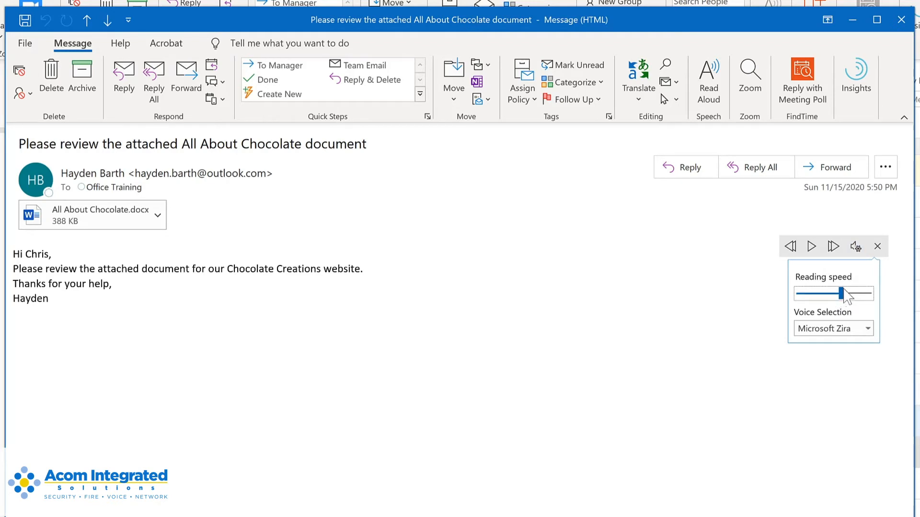
{"action": "left_click", "coordinate": [868, 329]}
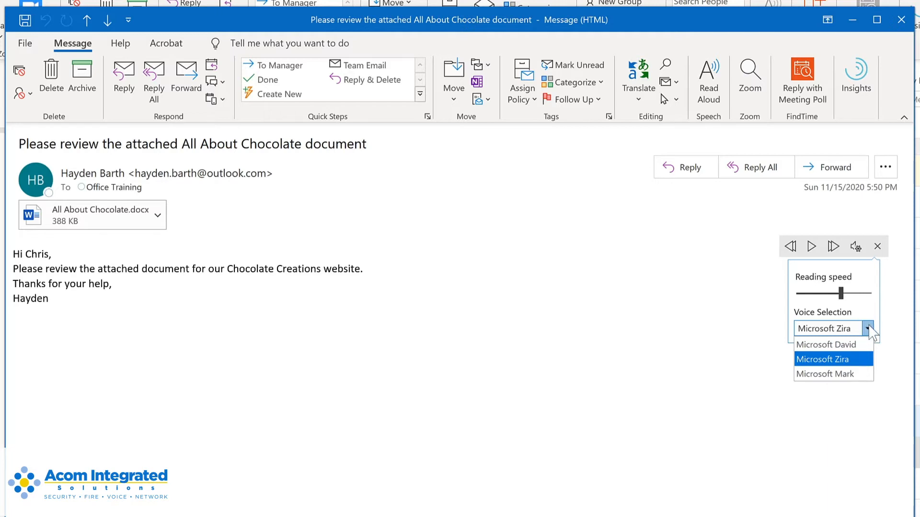
{"action": "left_click", "coordinate": [855, 372]}
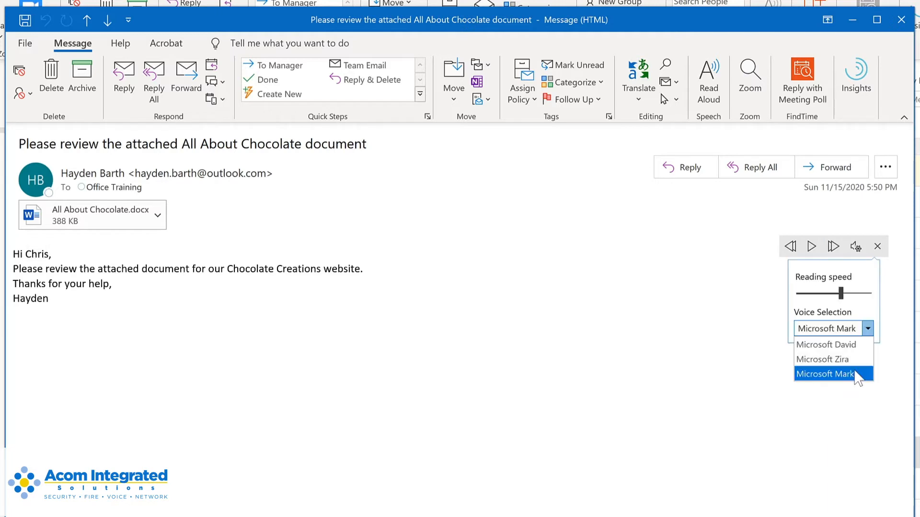
{"action": "left_click", "coordinate": [854, 373]}
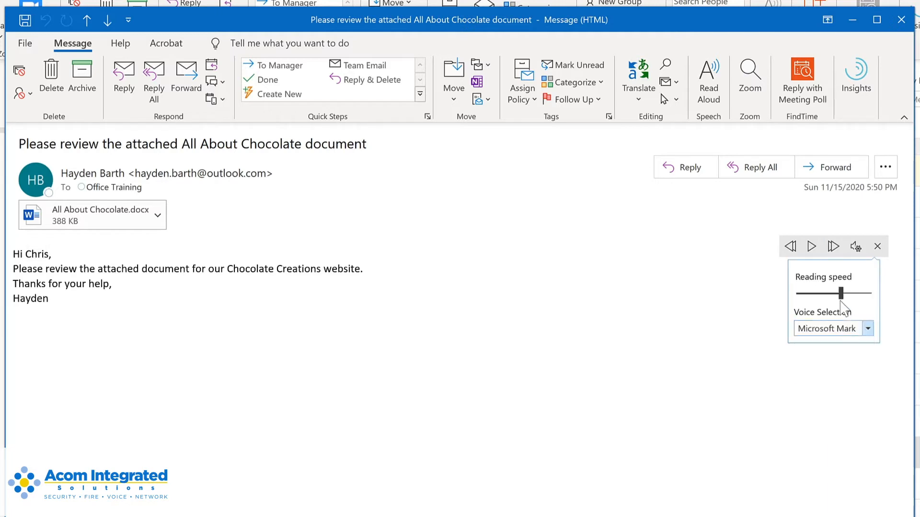
{"action": "left_click", "coordinate": [813, 253]}
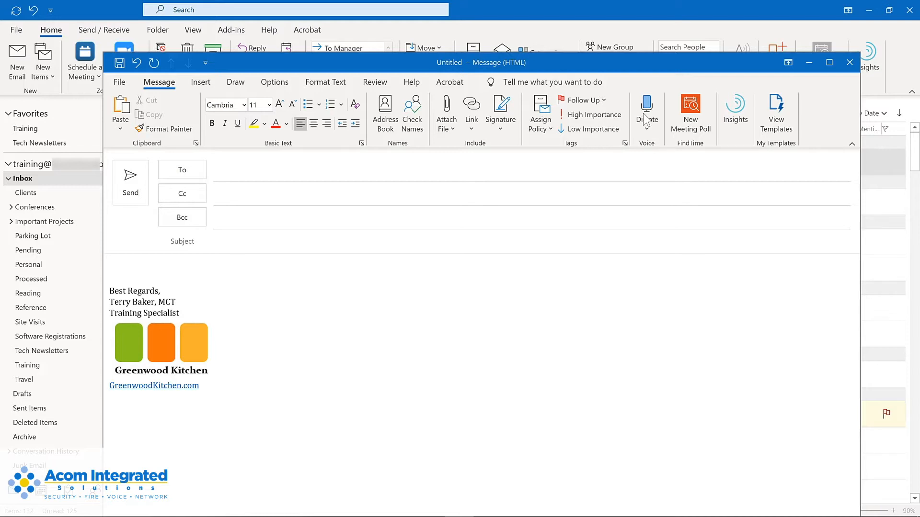
- Turn on Dictate in the new message and dictate into the subject line and the message body
{"action": "left_click", "coordinate": [647, 122]}
{"action": "left_click", "coordinate": [243, 235]}
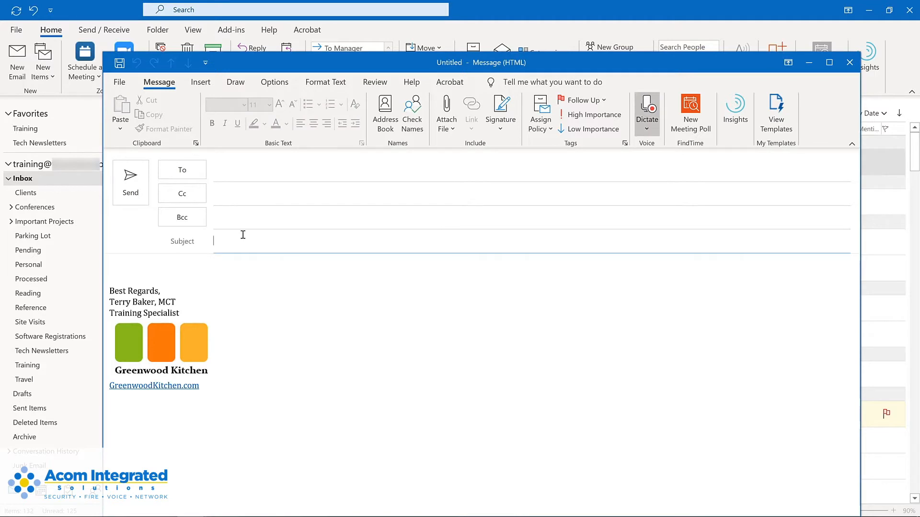
{"action": "left_click", "coordinate": [188, 271]}
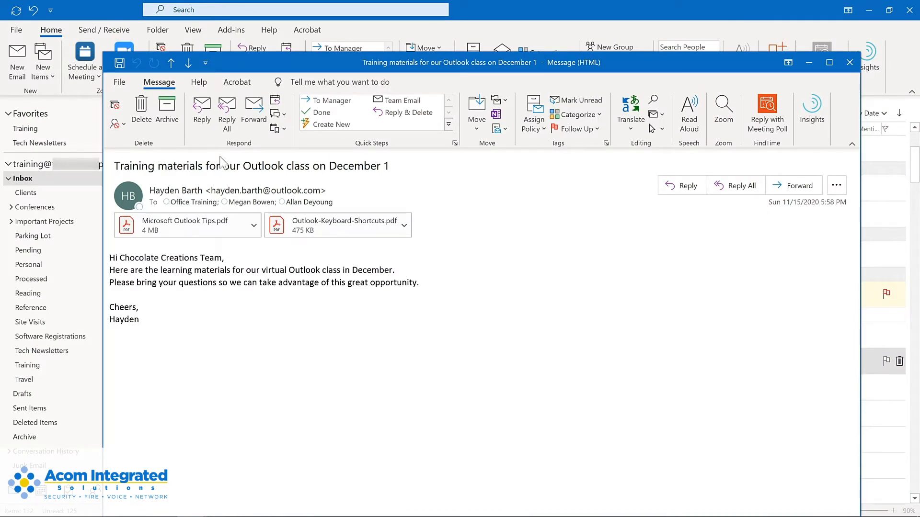
- Reply all to the training materials message with "Thanks so much! I'm looking forward to working together to learn how to be more productive with Outlook."
{"action": "left_click", "coordinate": [228, 116]}
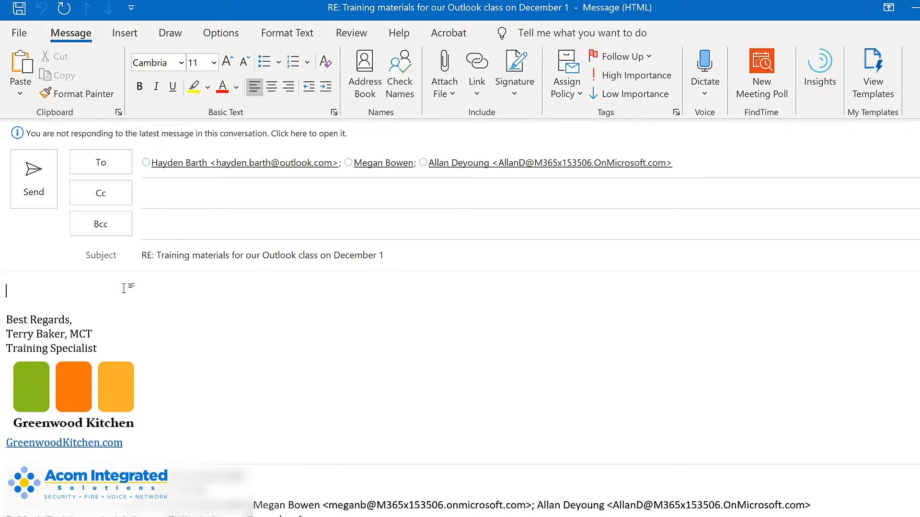
{"action": "key", "text": "ctrl+v"}
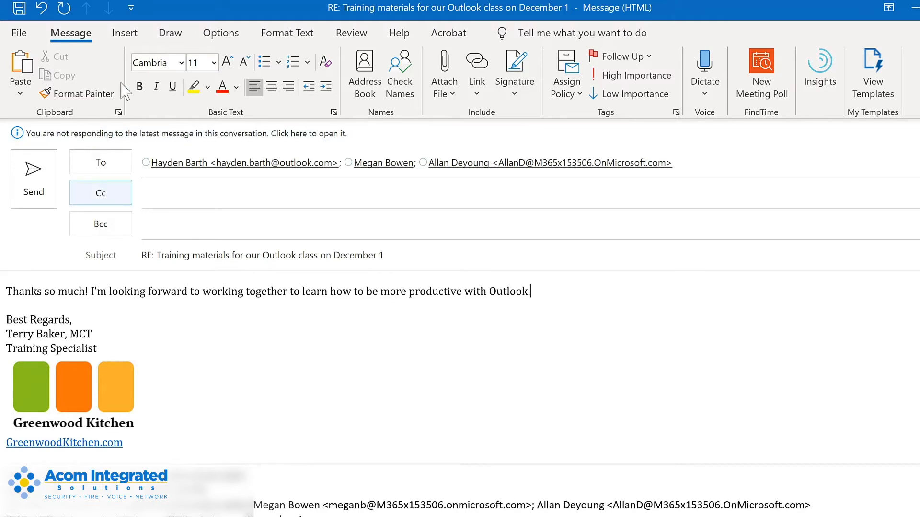
- Delay the reply's delivery with the option not to deliver before 11/30/2020 at 7:00 AM
{"action": "left_click", "coordinate": [230, 39]}
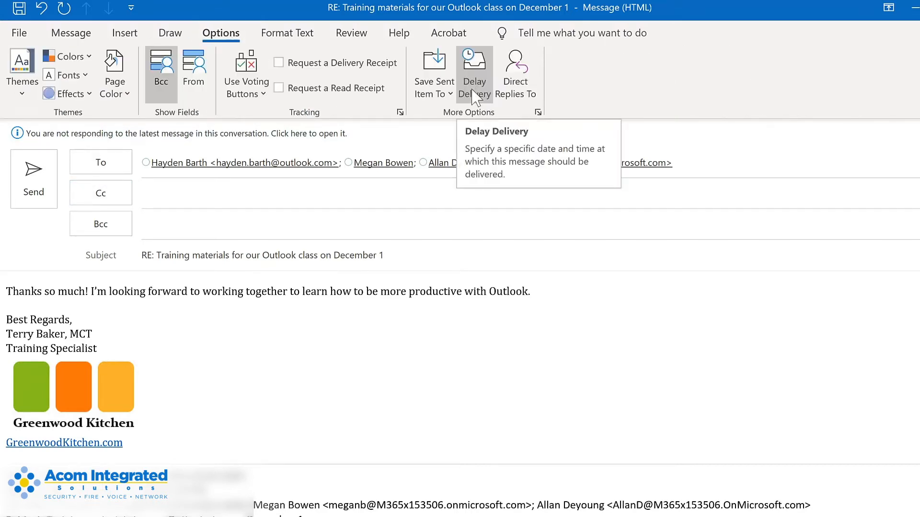
{"action": "left_click", "coordinate": [474, 96]}
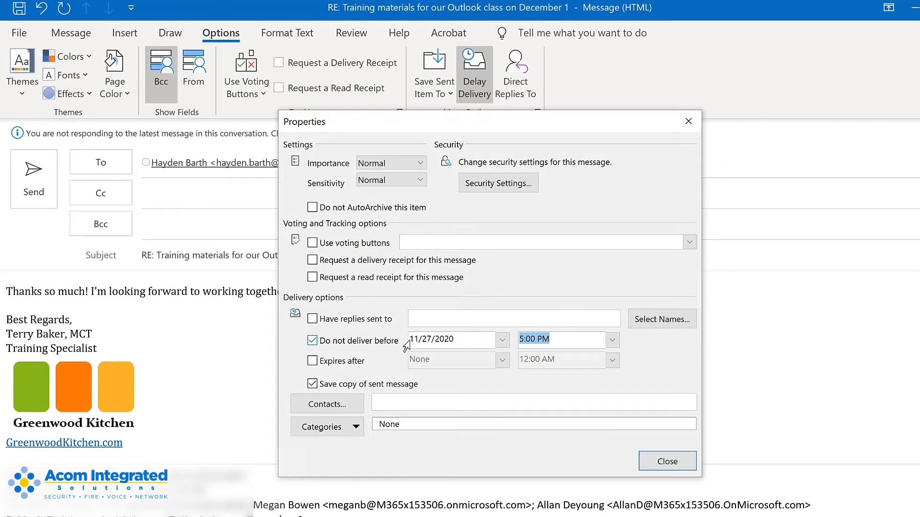
{"action": "left_click", "coordinate": [502, 339]}
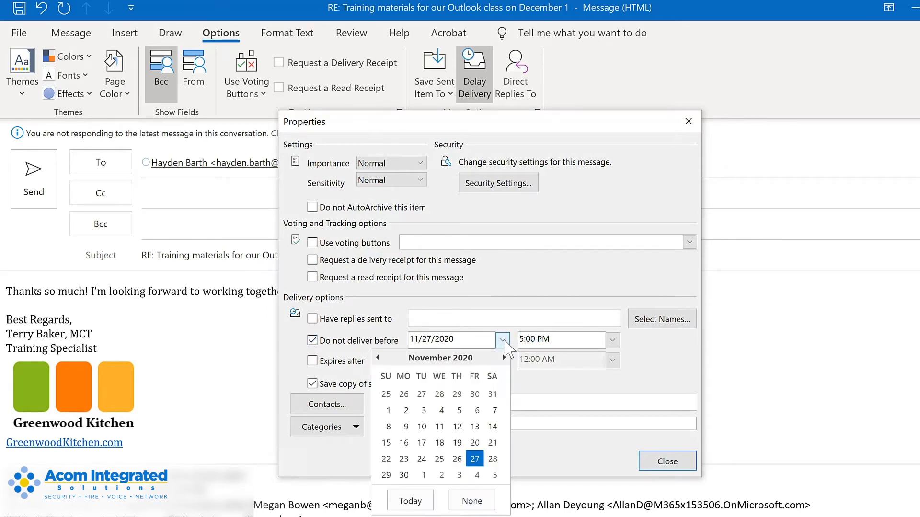
{"action": "left_click", "coordinate": [404, 475]}
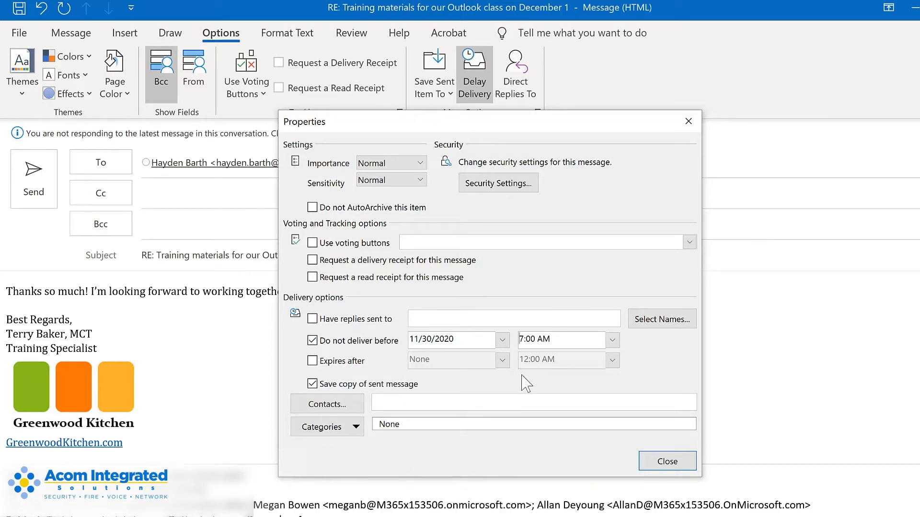
{"action": "left_click", "coordinate": [671, 463]}
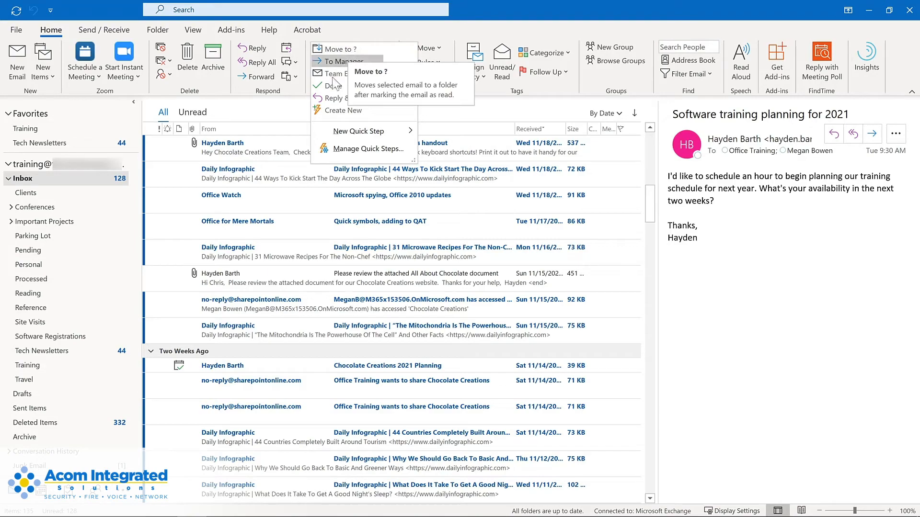
- Create a Quick Step named "Tech Newsletters" with an action that moves messages to the Tech Newsletters folder
{"action": "left_click", "coordinate": [324, 111]}
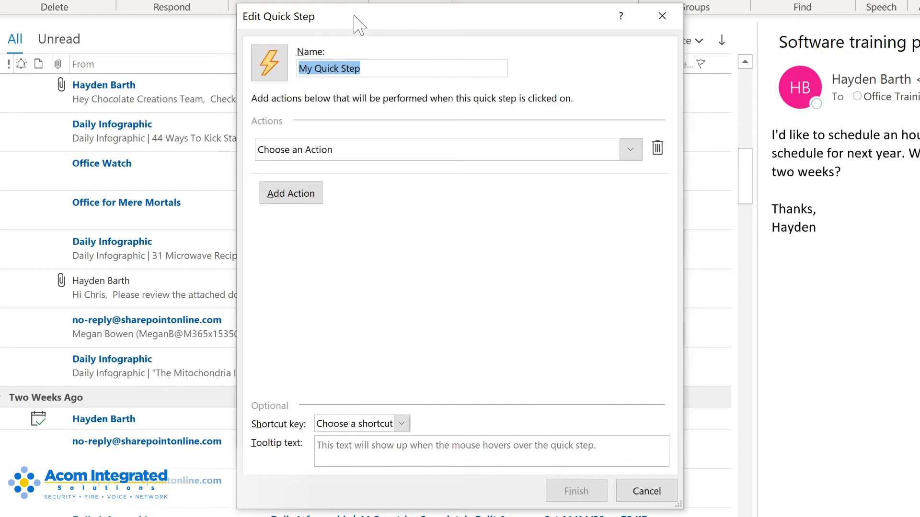
{"action": "type", "text": "Tech Newsletters"}
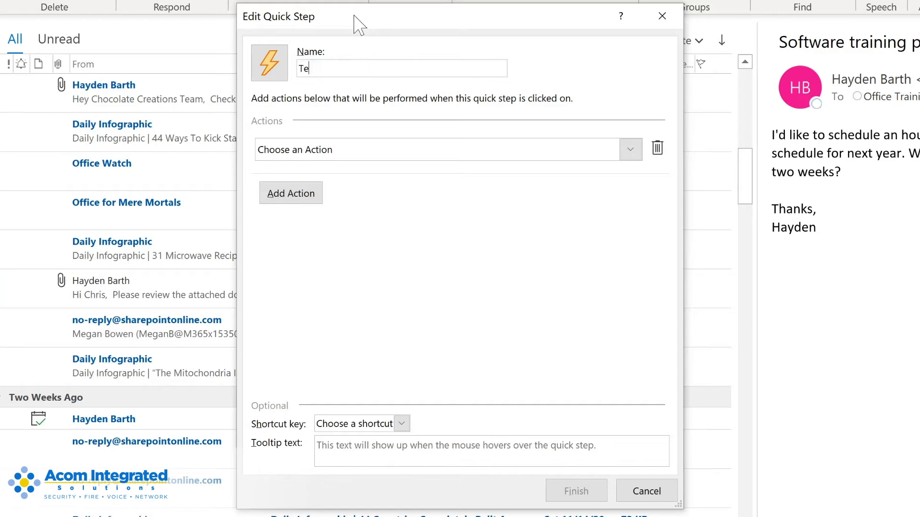
{"action": "left_click", "coordinate": [630, 152]}
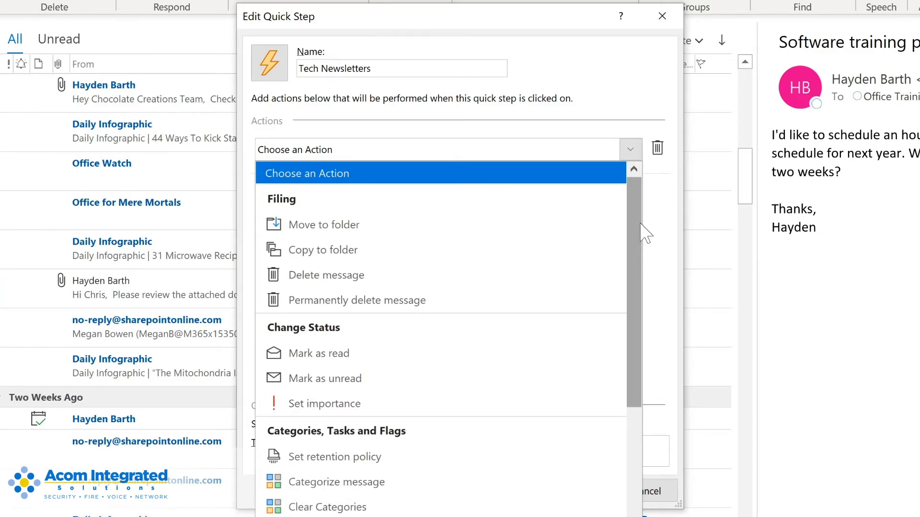
{"action": "left_click_drag", "start_coordinate": [637, 229], "coordinate": [632, 367]}
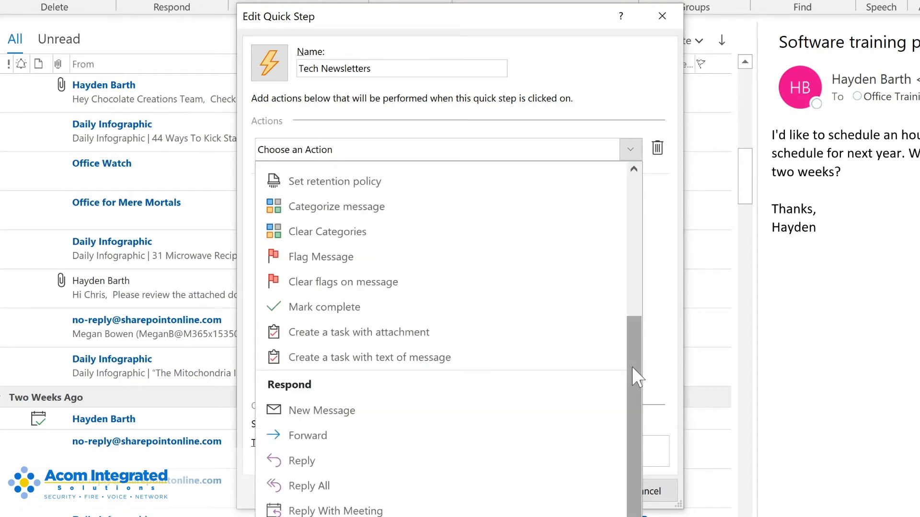
{"action": "left_click_drag", "start_coordinate": [631, 366], "coordinate": [627, 447]}
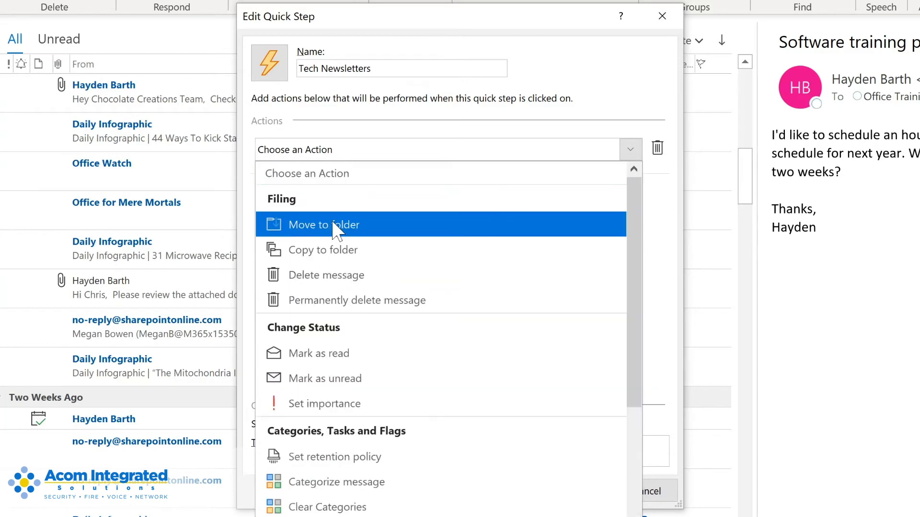
{"action": "left_click", "coordinate": [332, 222]}
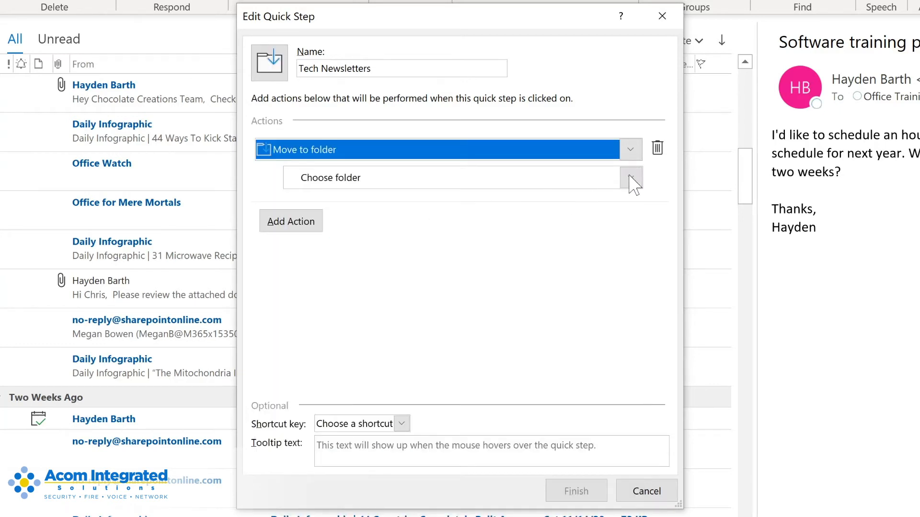
{"action": "left_click", "coordinate": [631, 178]}
{"action": "left_click", "coordinate": [631, 178]}
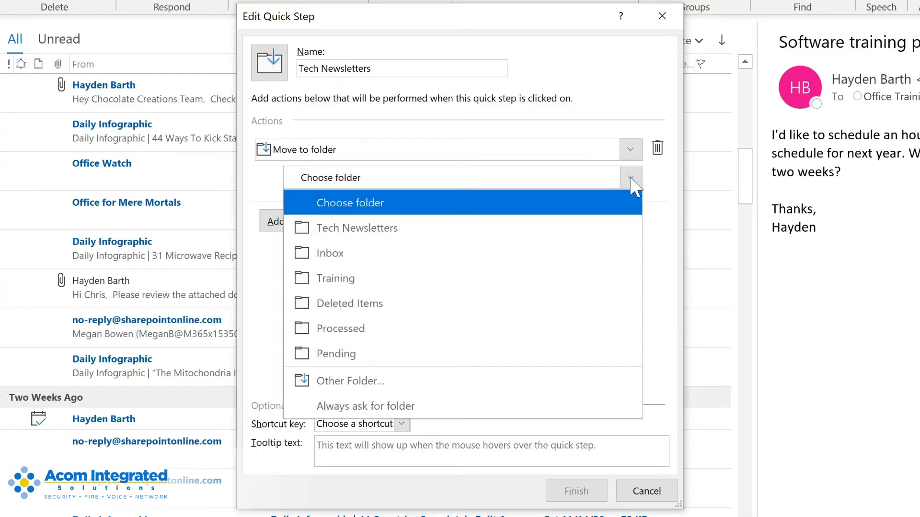
{"action": "left_click", "coordinate": [415, 232]}
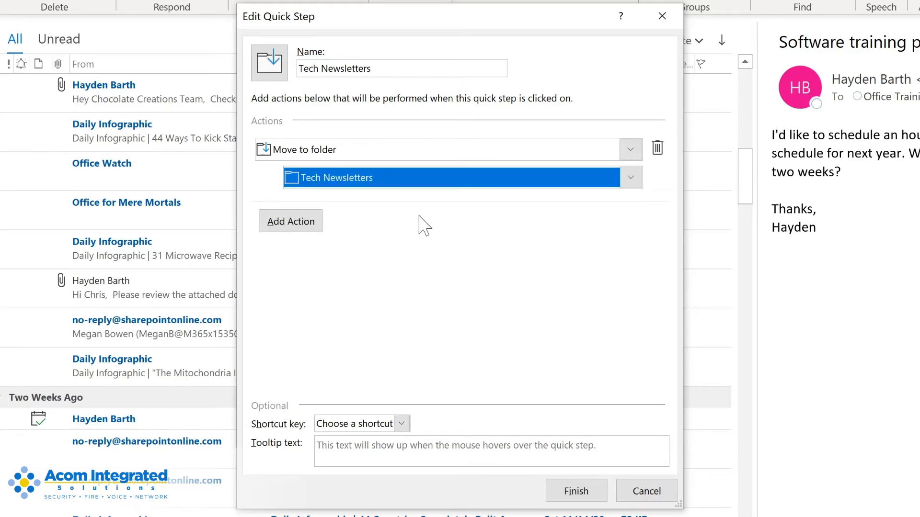
- Add a second action to the Quick Step that marks the message as read
{"action": "left_click", "coordinate": [288, 223]}
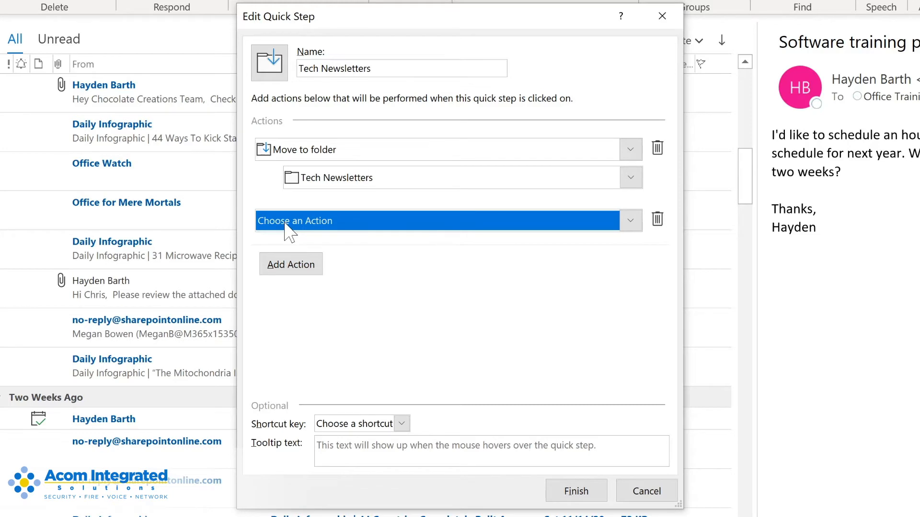
{"action": "left_click", "coordinate": [319, 220]}
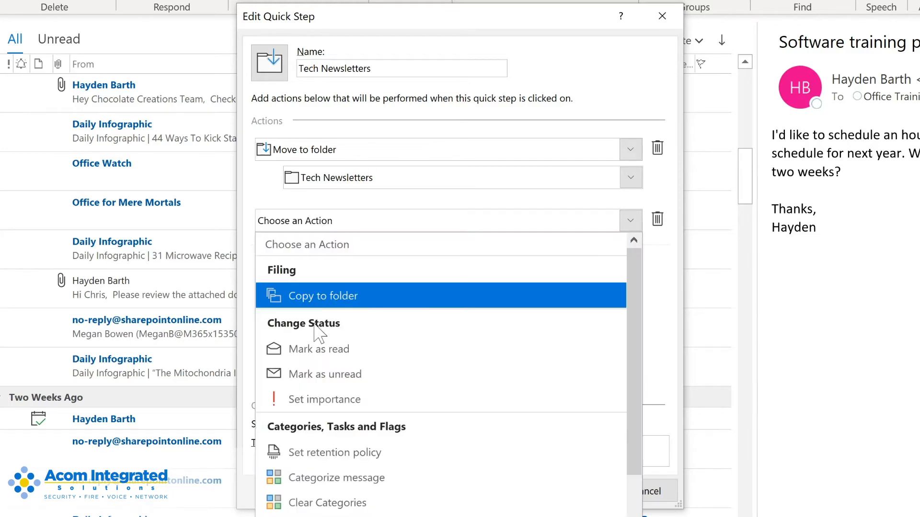
{"action": "left_click", "coordinate": [318, 349]}
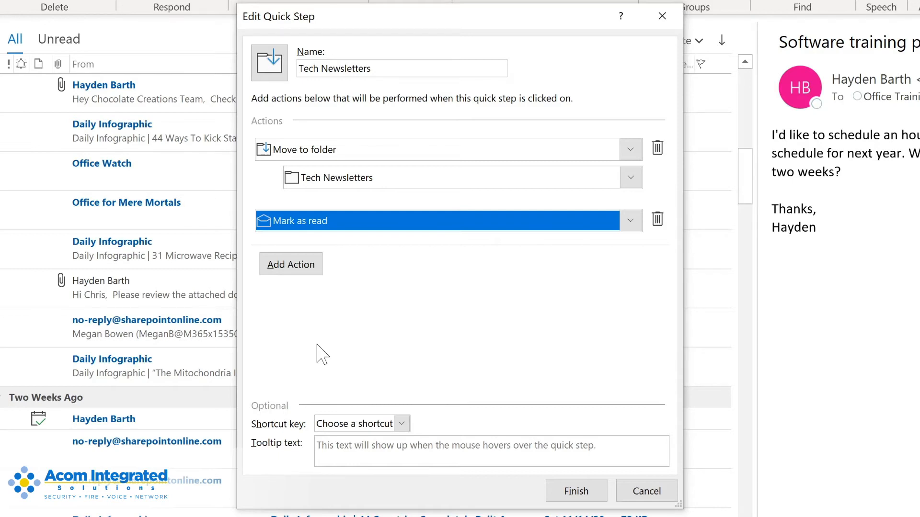
- Assign the shortcut CTRL+SHIFT+1 and the tooltip "Move to Tech Newsletter folder" to the Quick Step, and save it
{"action": "left_click", "coordinate": [401, 424]}
{"action": "left_click", "coordinate": [354, 458]}
{"action": "key", "text": "Tab"}
{"action": "type", "text": "Move to Tech Newsletter folder"}
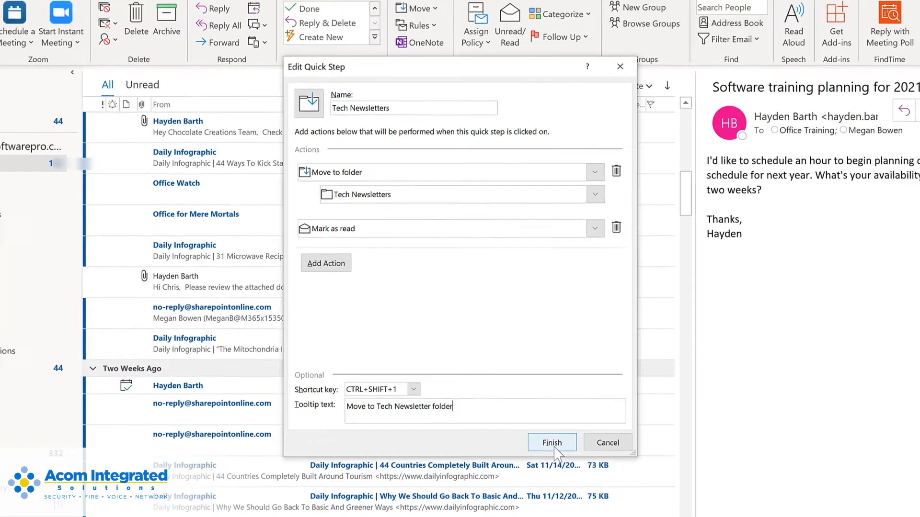
{"action": "left_click", "coordinate": [554, 444]}
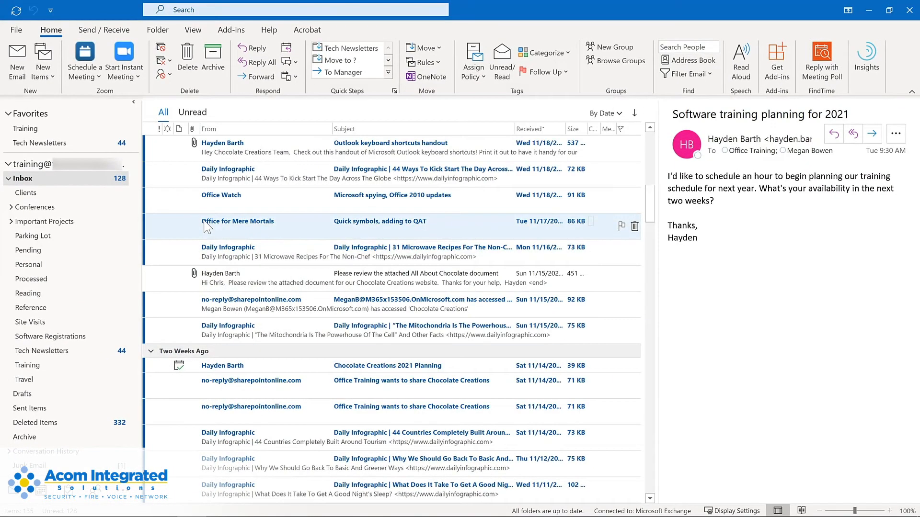
- Run the Tech Newsletters Quick Step on the Office Watch and Office for Mere Mortals messages, and check the Tech Newsletters folder
{"action": "left_click", "coordinate": [222, 198]}
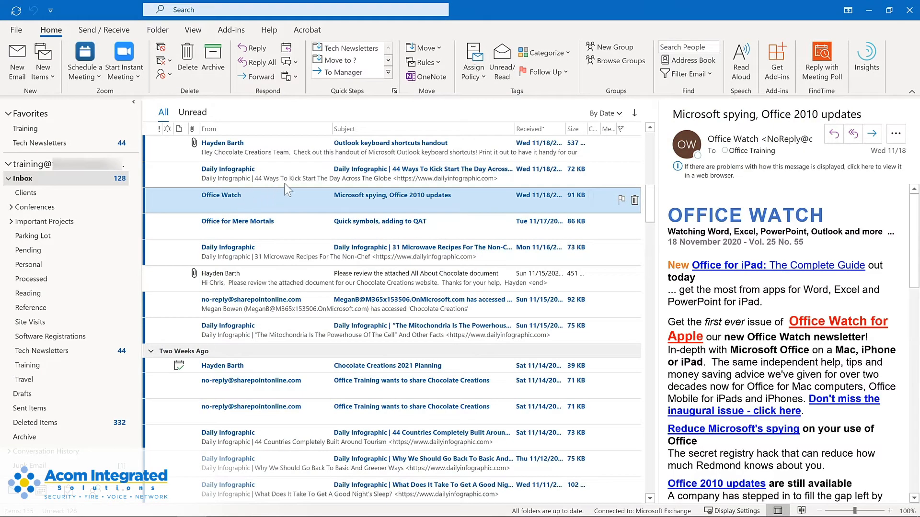
{"action": "left_click", "coordinate": [364, 48]}
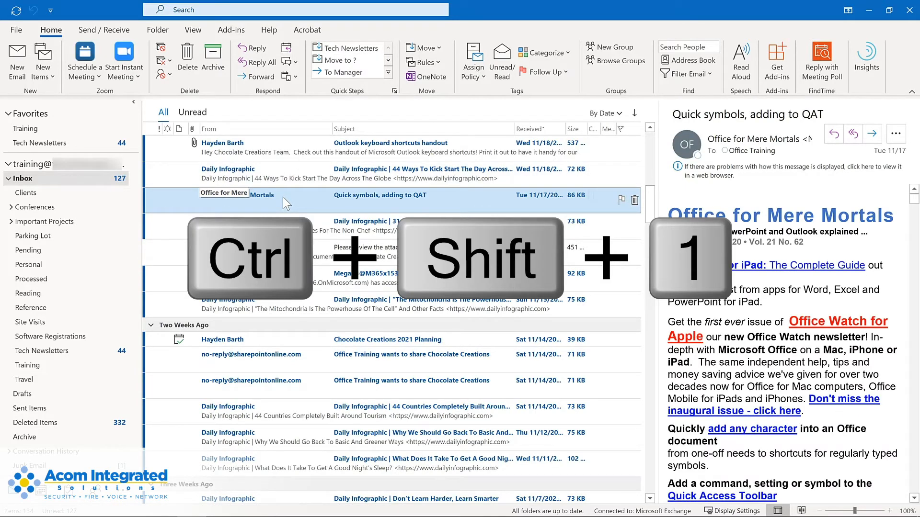
{"action": "key", "text": "ctrl+shift+1"}
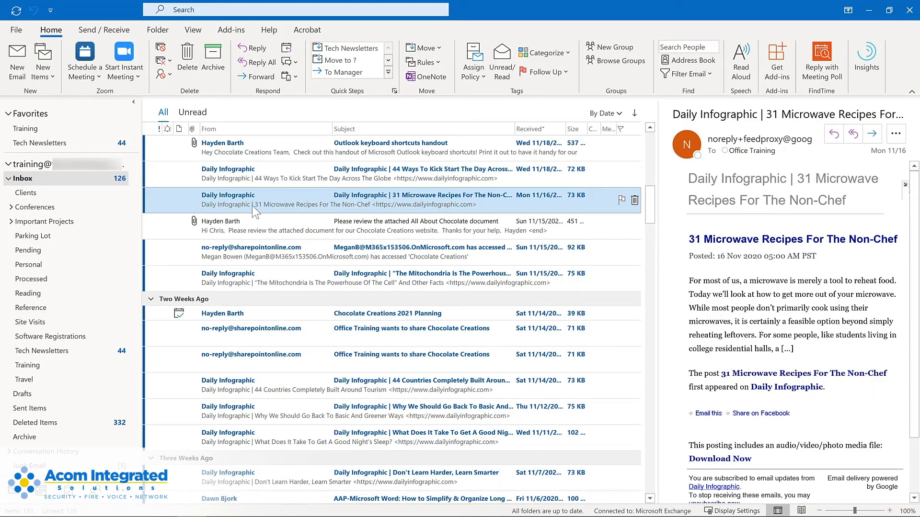
{"action": "left_click", "coordinate": [79, 354]}
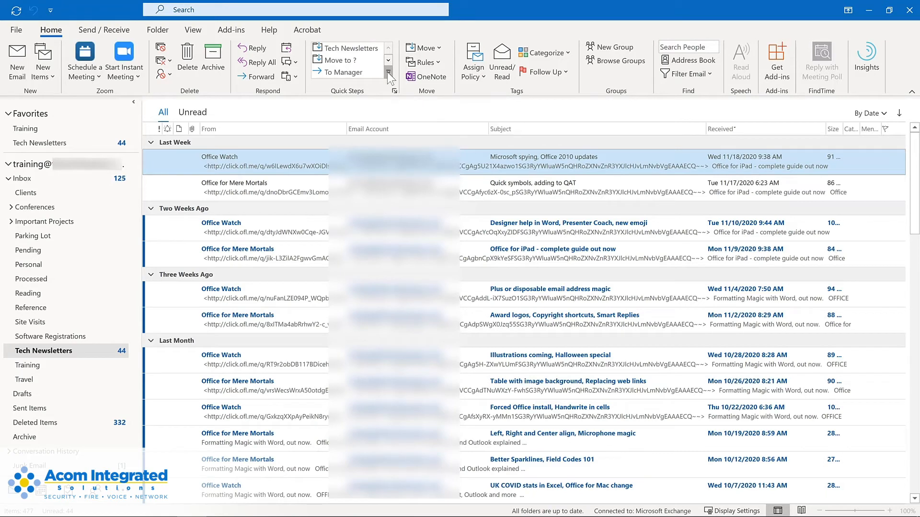
- Open the management dialog for the existing Quick Steps
{"action": "left_click", "coordinate": [388, 71]}
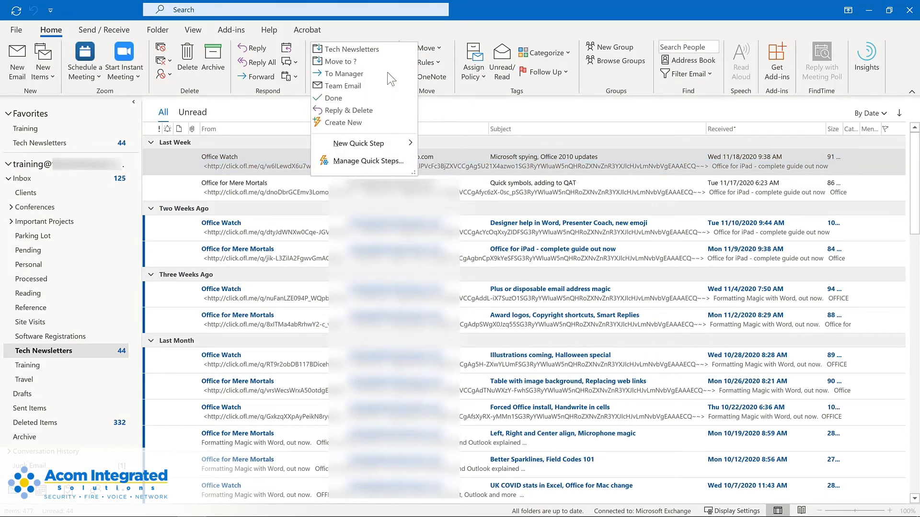
{"action": "left_click", "coordinate": [353, 161]}
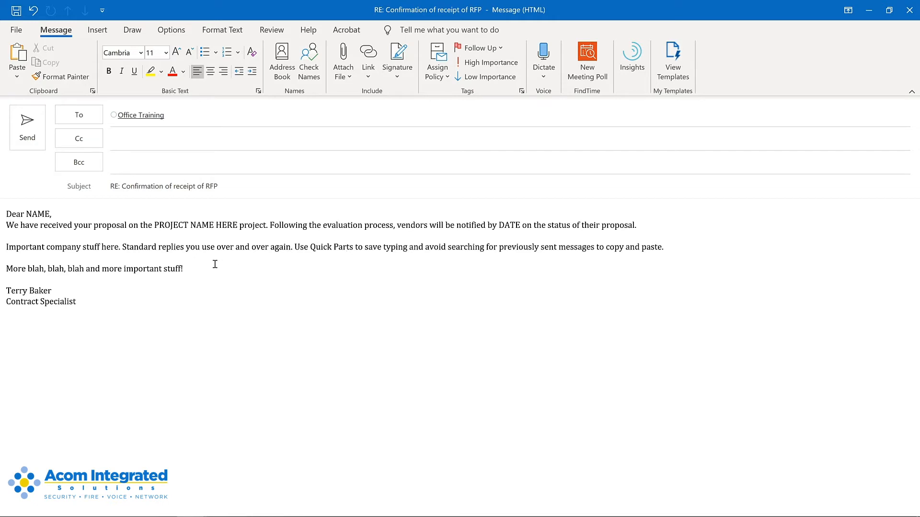
- Set up a new Quick Part from the entire RFP confirmation reply text and name it "Proposal response"
{"action": "key", "text": "ctrl+a"}
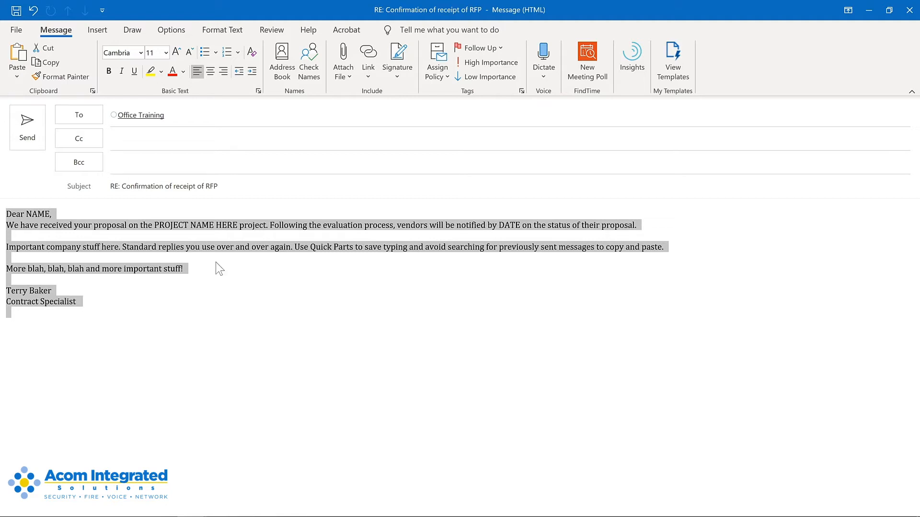
{"action": "left_click", "coordinate": [91, 30]}
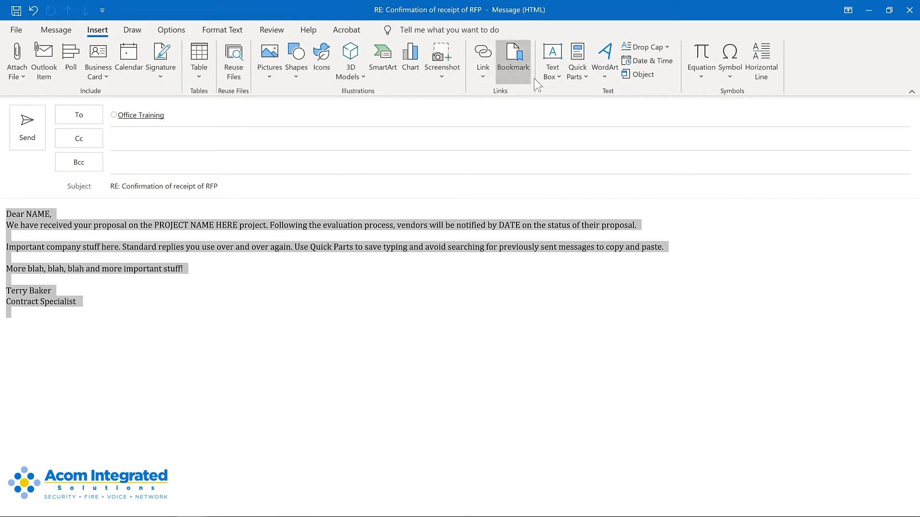
{"action": "left_click", "coordinate": [585, 79]}
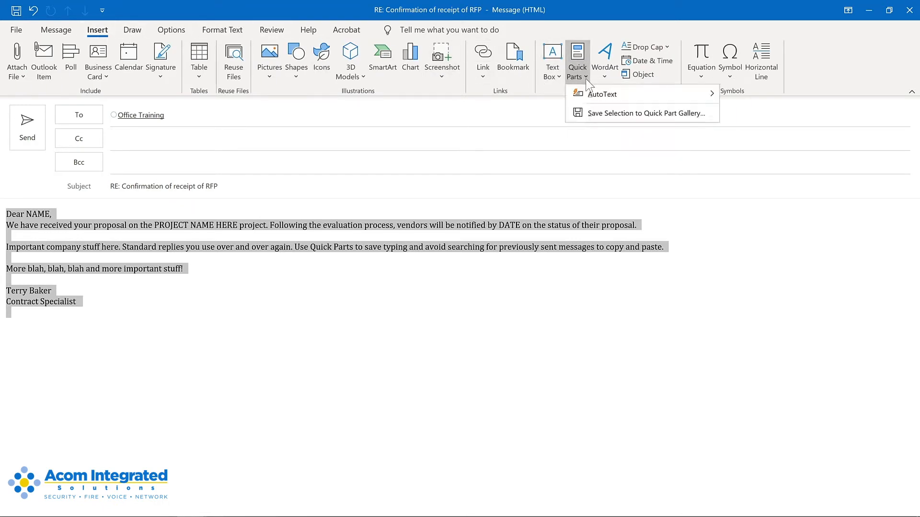
{"action": "left_click", "coordinate": [602, 114]}
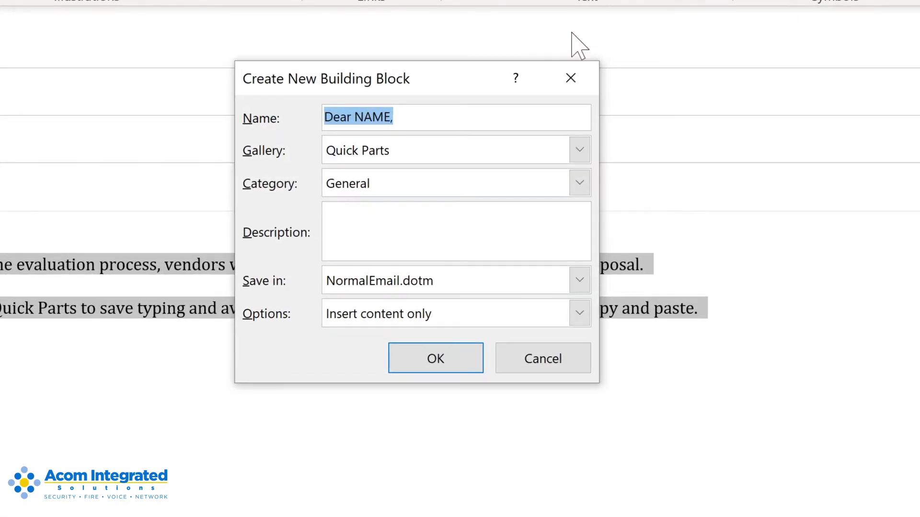
{"action": "type", "text": "Proposal response"}
- Create a new category named "Proposals" for the Quick Part
{"action": "left_click", "coordinate": [579, 182]}
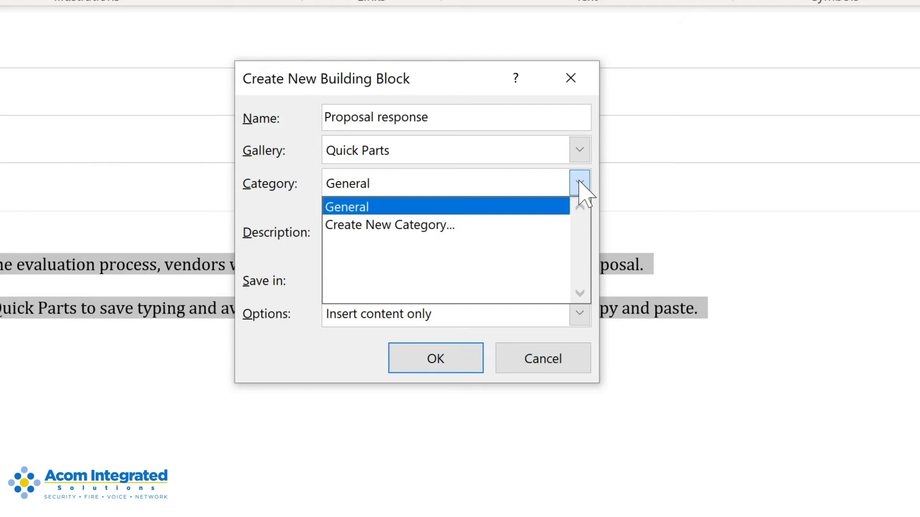
{"action": "left_click", "coordinate": [431, 224]}
{"action": "type", "text": "Pro"}
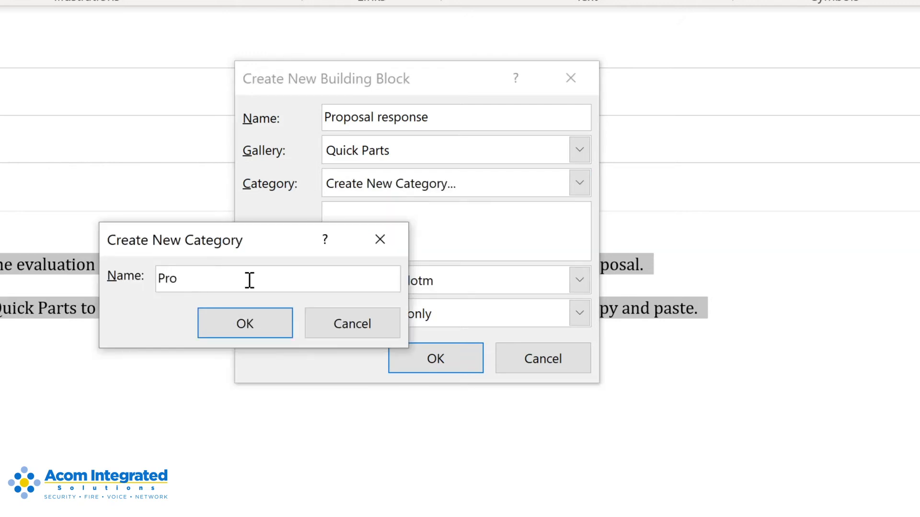
{"action": "type", "text": "posals"}
{"action": "key", "text": "Return"}
- Describe the Quick Part as "Response to project proposals", keep the Insert content only option, and save it
{"action": "left_click", "coordinate": [361, 213]}
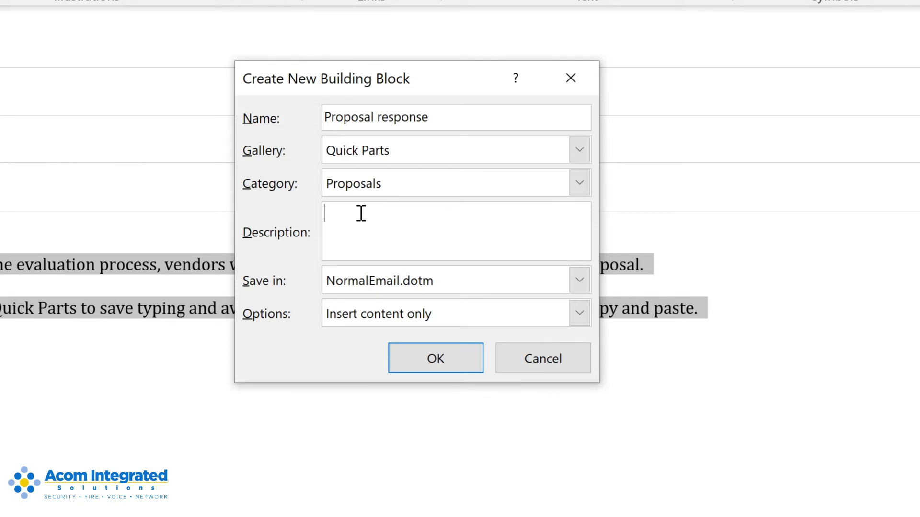
{"action": "type", "text": "Response to project proposals"}
{"action": "left_click", "coordinate": [580, 313]}
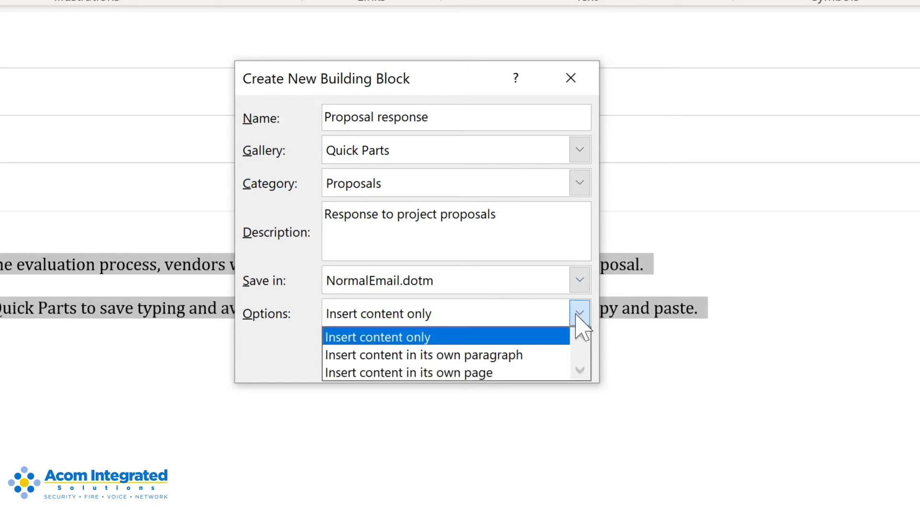
{"action": "left_click", "coordinate": [576, 317]}
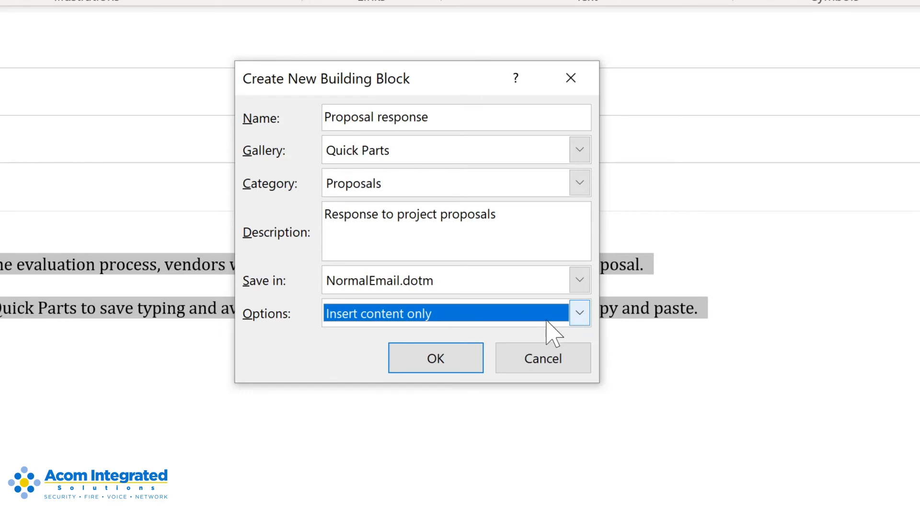
{"action": "left_click", "coordinate": [434, 359]}
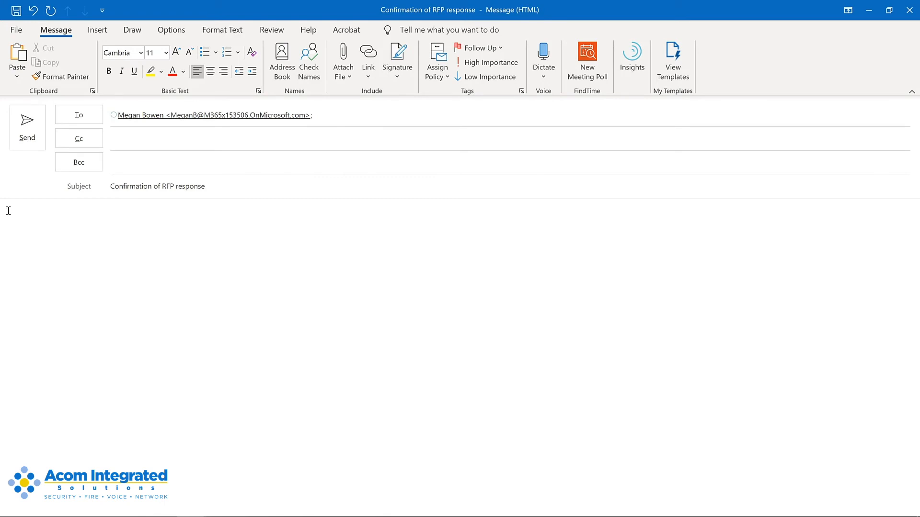
- Insert the Proposal response Quick Part into the body of the "Confirmation of RFP response" message
{"action": "left_click", "coordinate": [7, 211]}
{"action": "left_click", "coordinate": [101, 32]}
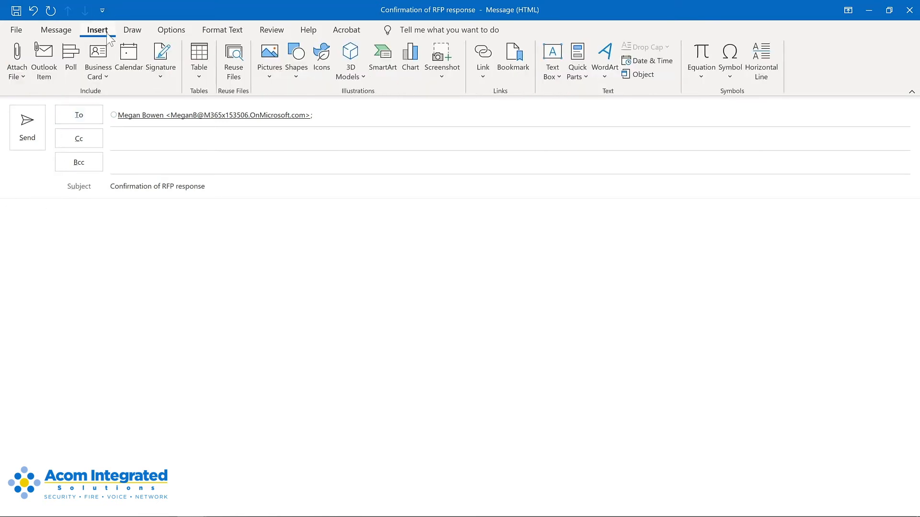
{"action": "left_click", "coordinate": [576, 82]}
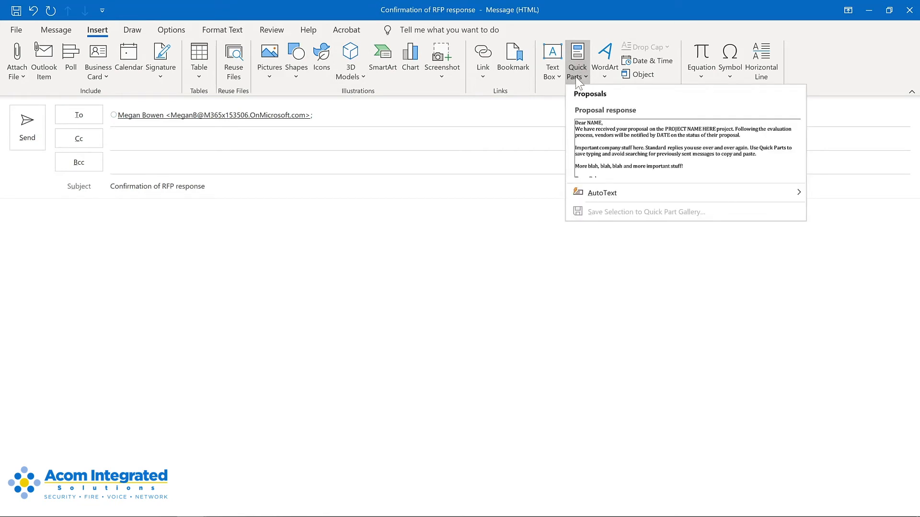
{"action": "left_click", "coordinate": [616, 140]}
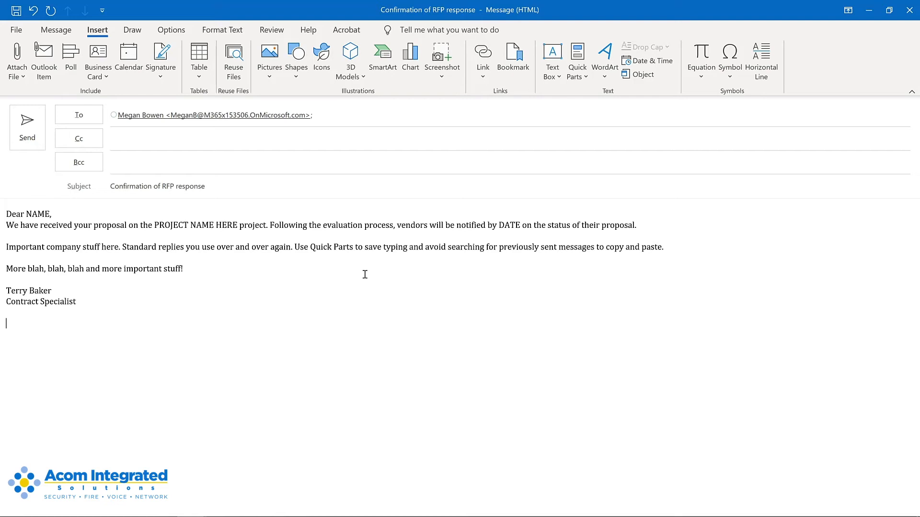
- Open the Organize and Delete options for the Proposal response Quick Part
{"action": "left_click", "coordinate": [577, 77]}
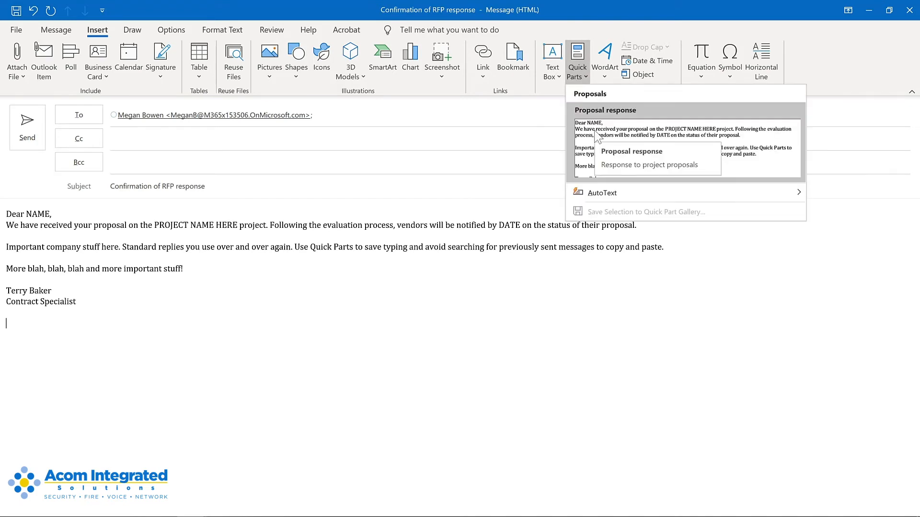
{"action": "right_click", "coordinate": [598, 137]}
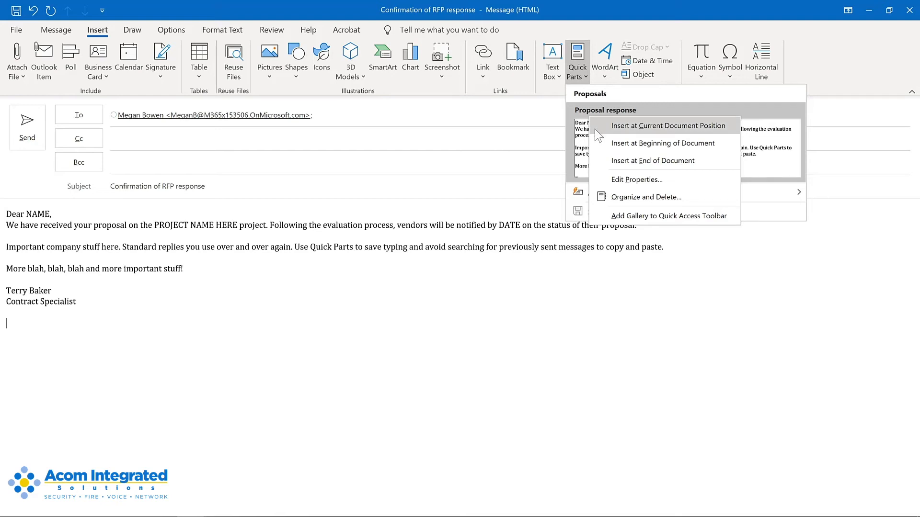
{"action": "left_click", "coordinate": [617, 194]}
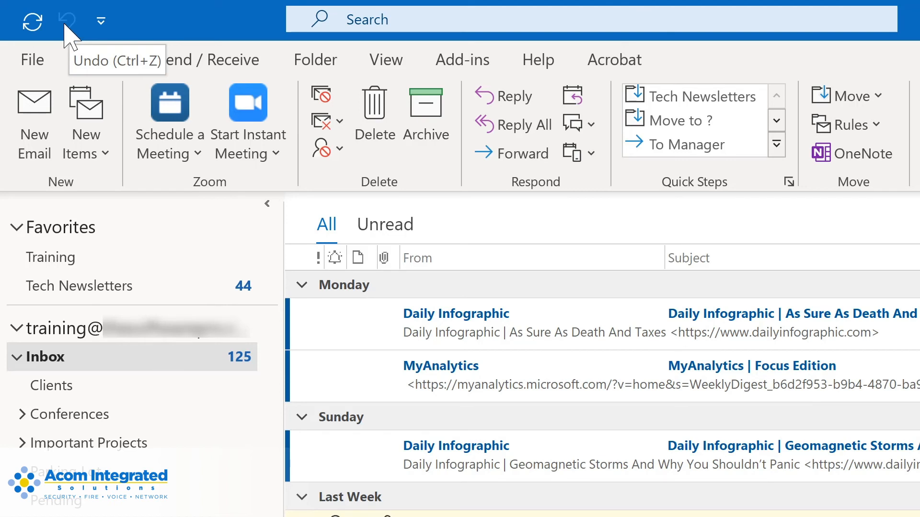
- Add the Reply, Reply All and Forward commands to the main window's Quick Access Toolbar
{"action": "left_click", "coordinate": [105, 24]}
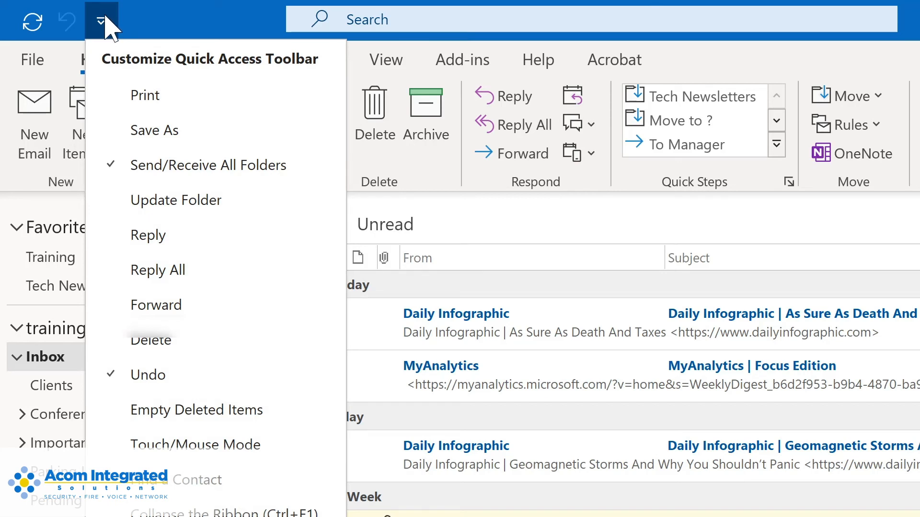
{"action": "left_click", "coordinate": [142, 232]}
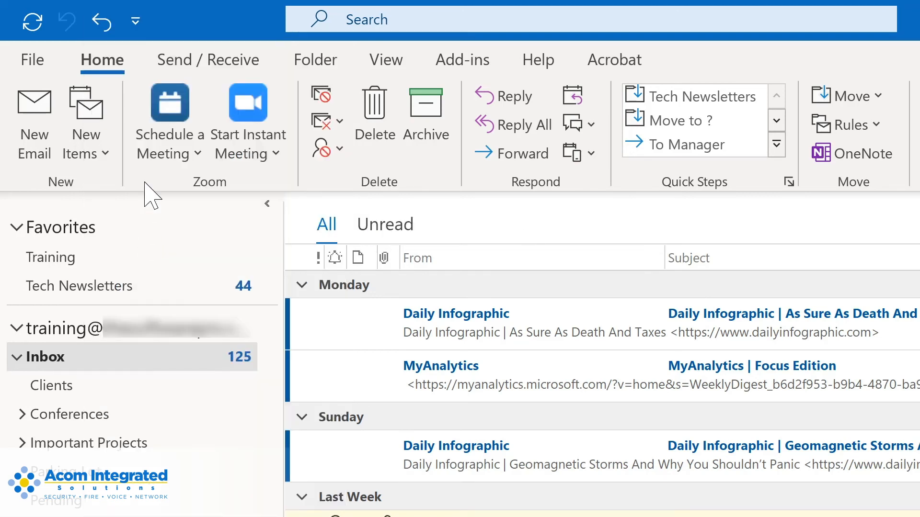
{"action": "left_click", "coordinate": [135, 24]}
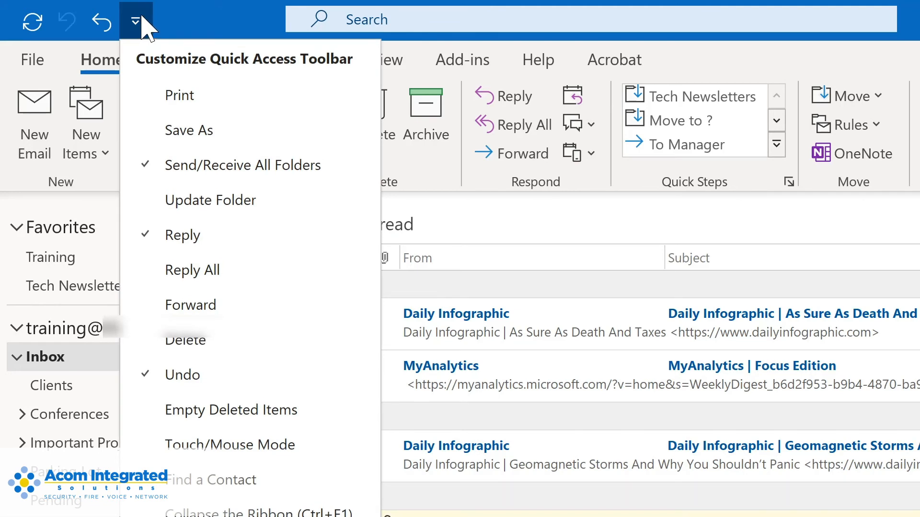
{"action": "left_click", "coordinate": [171, 270]}
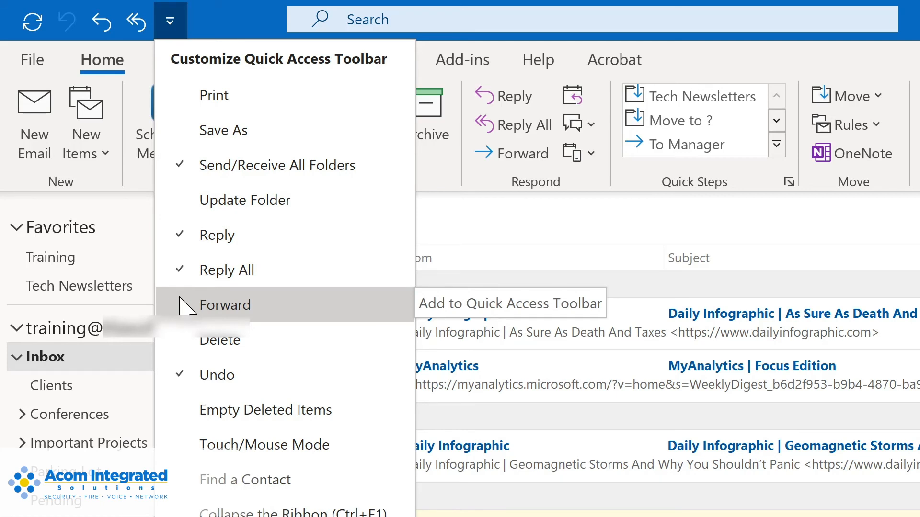
{"action": "left_click", "coordinate": [181, 303]}
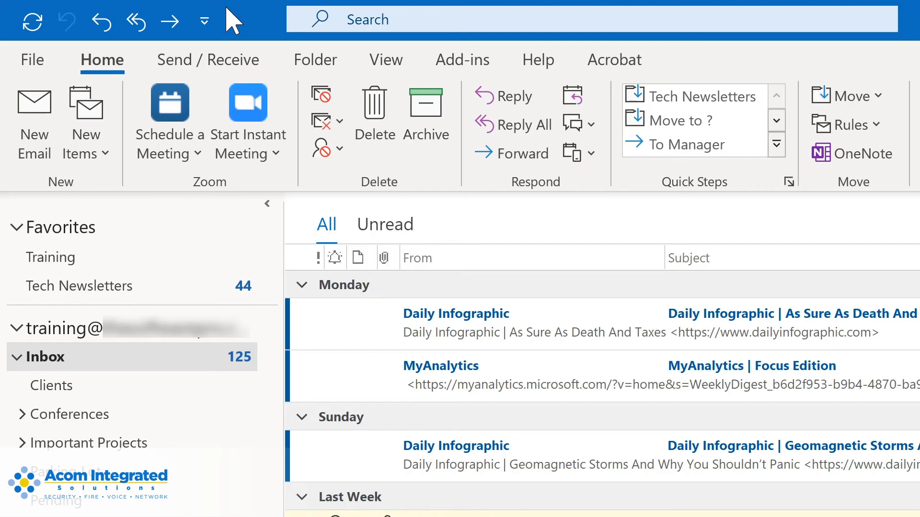
- Start a new email message and add the Quick Parts command to the message window's Quick Access Toolbar
{"action": "key", "text": "ctrl+n"}
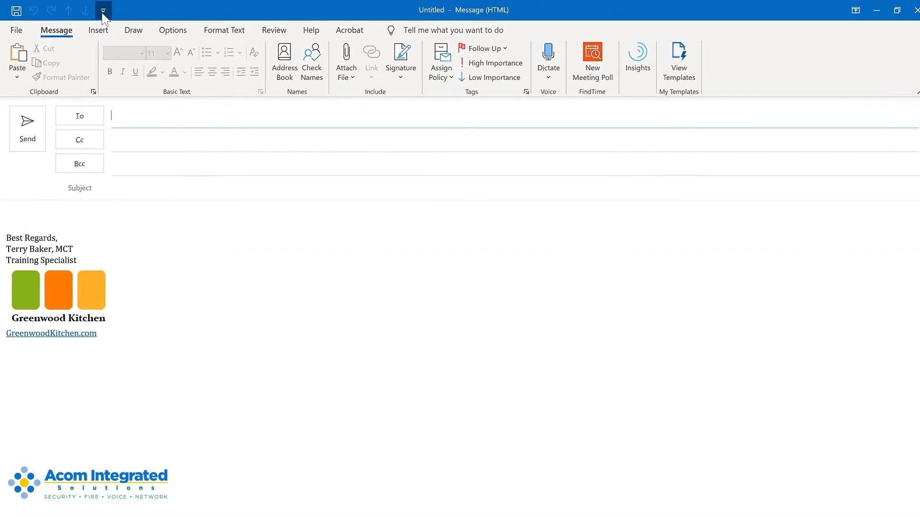
{"action": "left_click", "coordinate": [102, 14]}
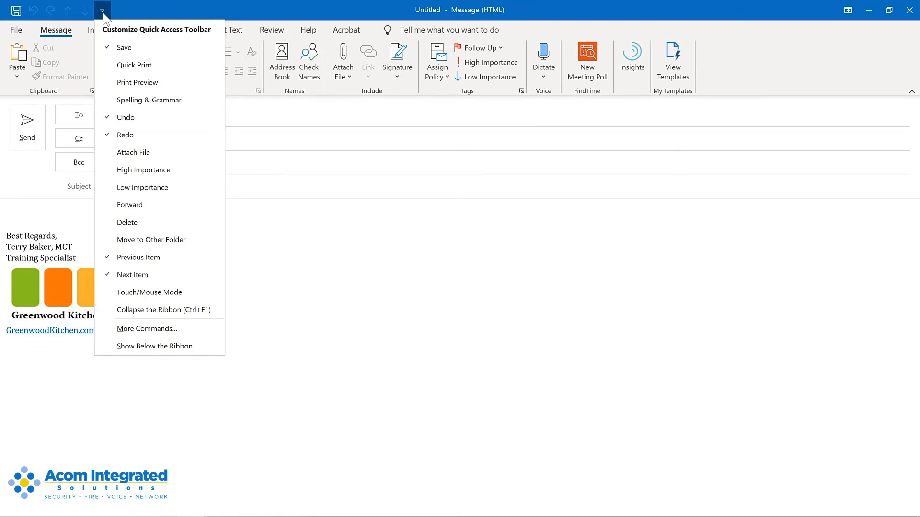
{"action": "left_click", "coordinate": [103, 12]}
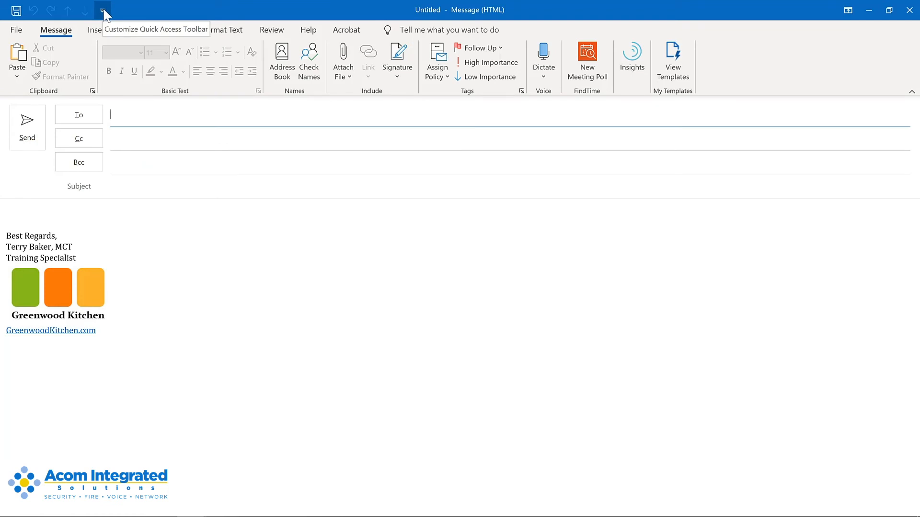
{"action": "left_click", "coordinate": [36, 204]}
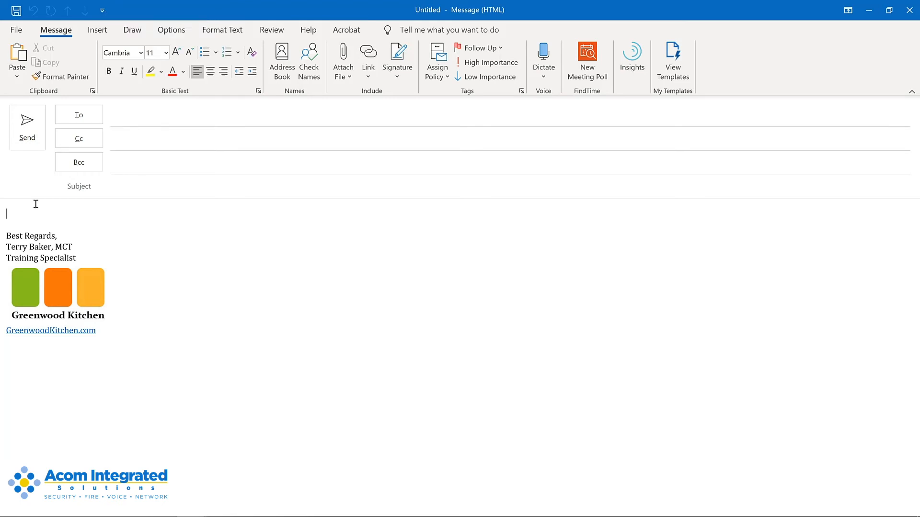
{"action": "left_click", "coordinate": [95, 31]}
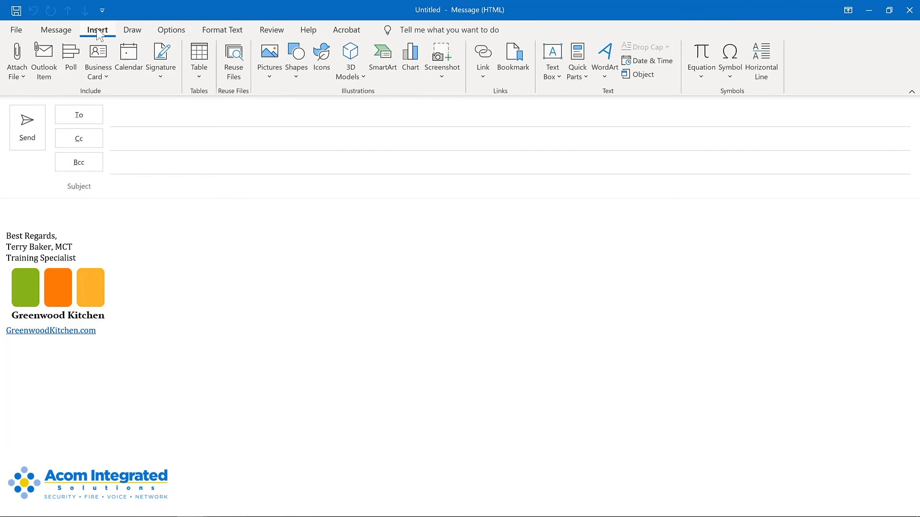
{"action": "left_click", "coordinate": [578, 58]}
{"action": "right_click", "coordinate": [577, 56]}
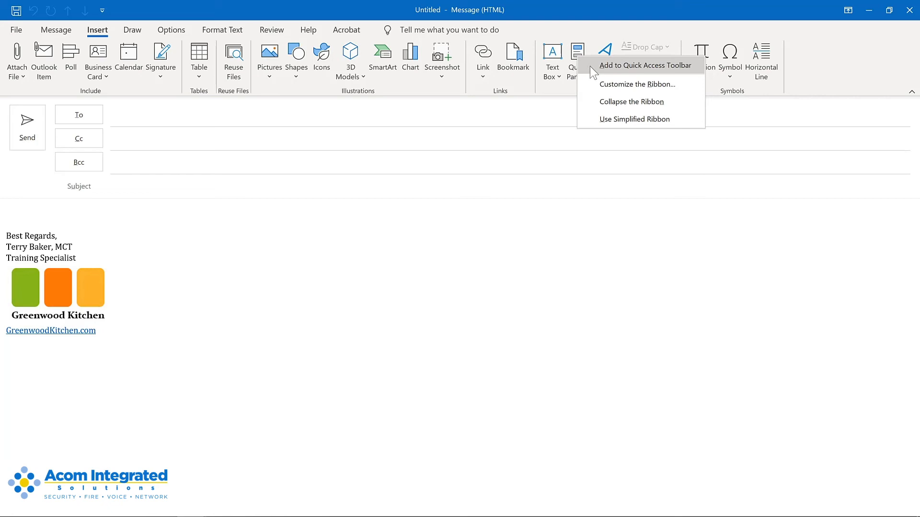
{"action": "left_click", "coordinate": [590, 66]}
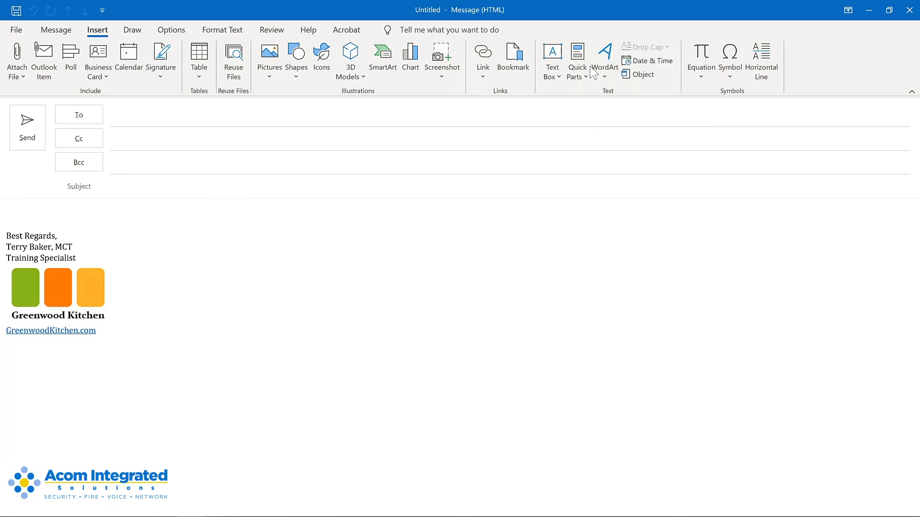
- Add the Delay Delivery command to the message window's Quick Access Toolbar
{"action": "left_click", "coordinate": [171, 32]}
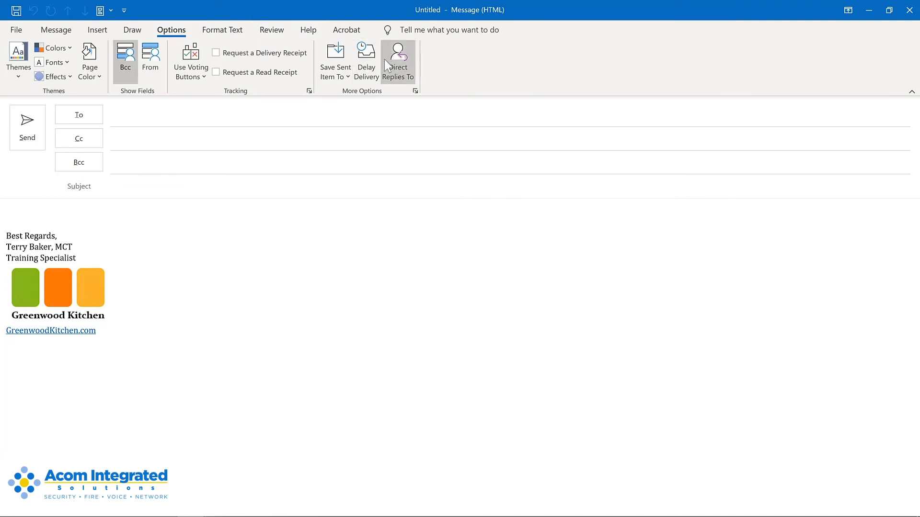
{"action": "right_click", "coordinate": [373, 67]}
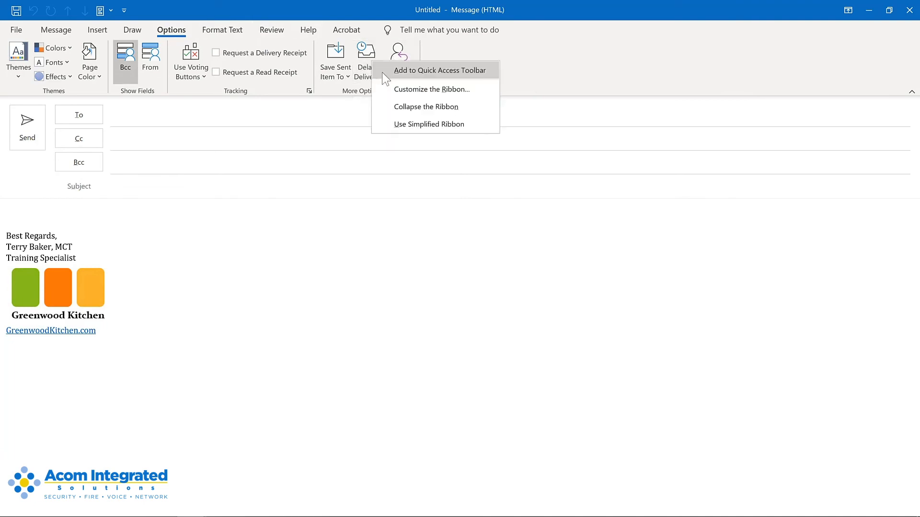
{"action": "left_click", "coordinate": [383, 67]}
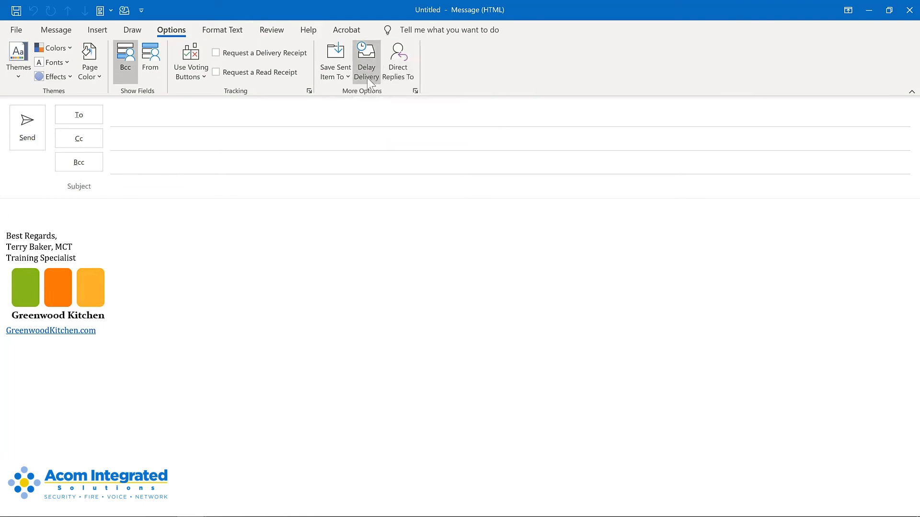
- Show the Quick Access Toolbar below the ribbon and open the main window's full toolbar customization options
{"action": "left_click", "coordinate": [141, 10]}
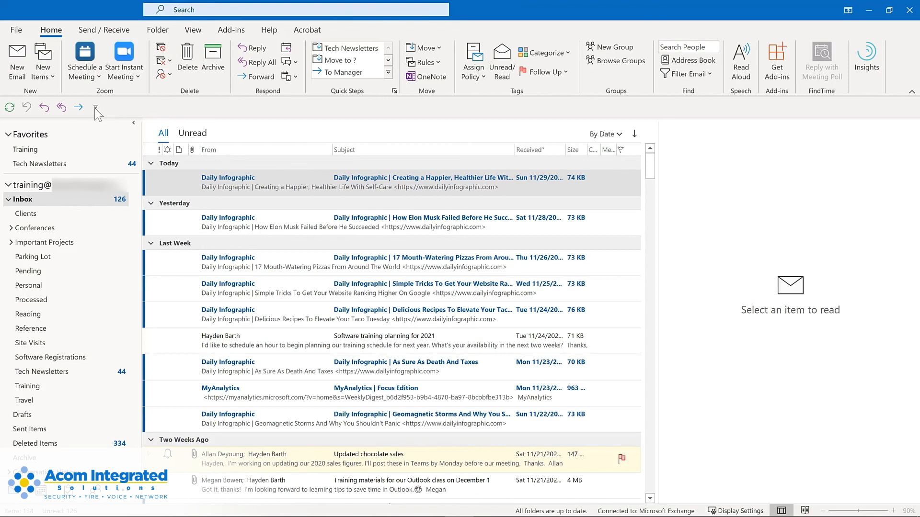
{"action": "left_click", "coordinate": [95, 107]}
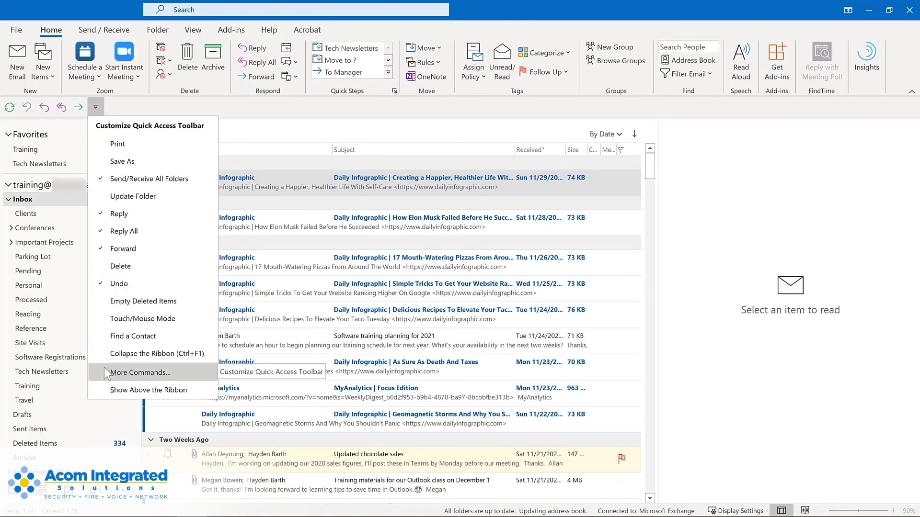
{"action": "right_click", "coordinate": [57, 110]}
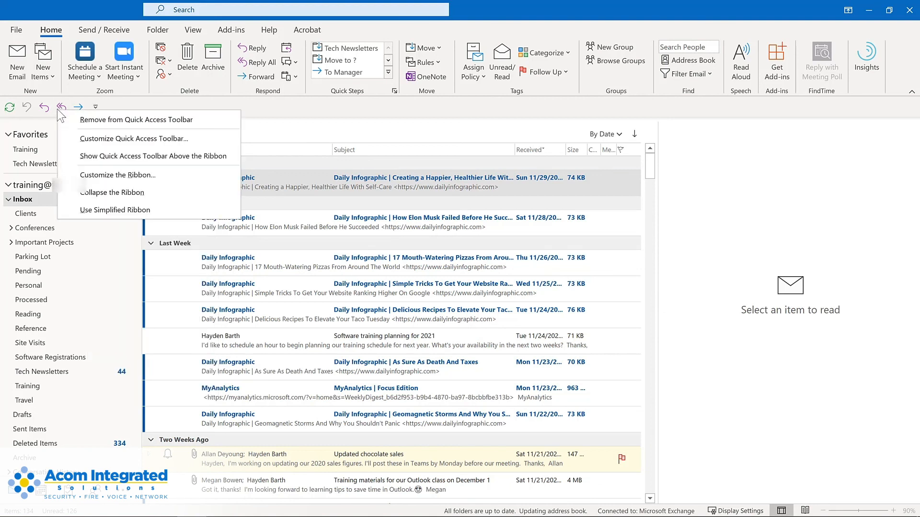
{"action": "left_click", "coordinate": [74, 138]}
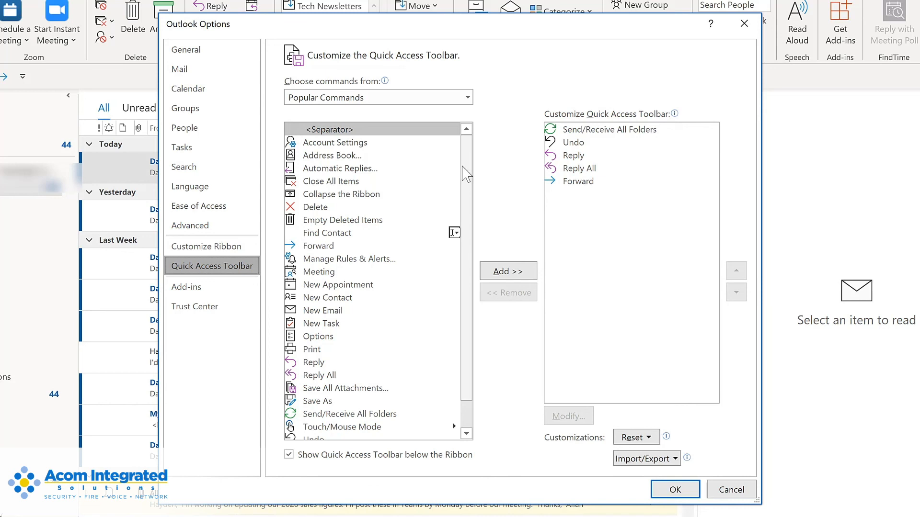
- Add the popular commands Manage Rules & Alerts, Meeting, New Email and New Task to the Quick Access Toolbar list
{"action": "left_click", "coordinate": [344, 260]}
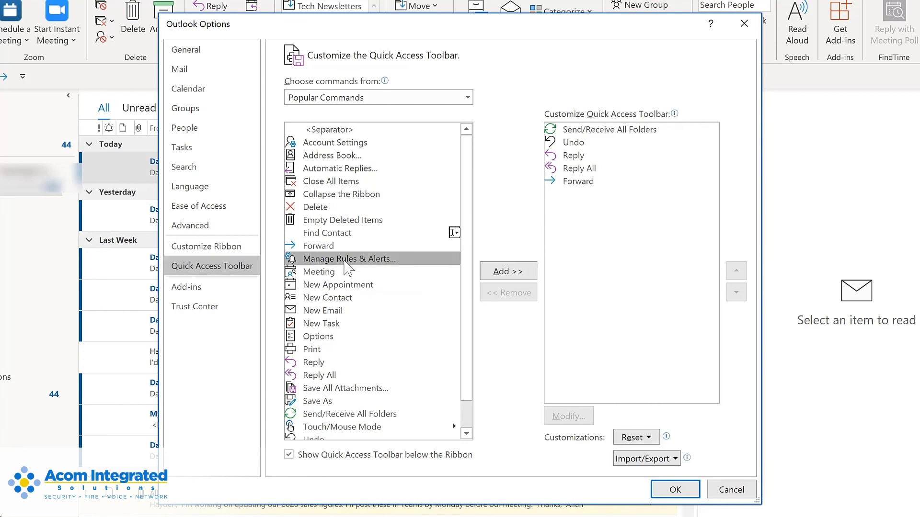
{"action": "left_click", "coordinate": [510, 275]}
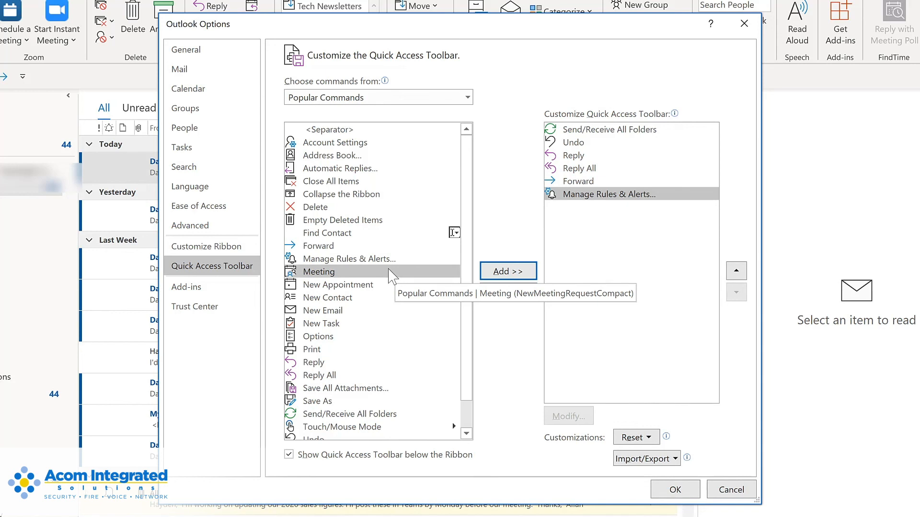
{"action": "left_click", "coordinate": [502, 273]}
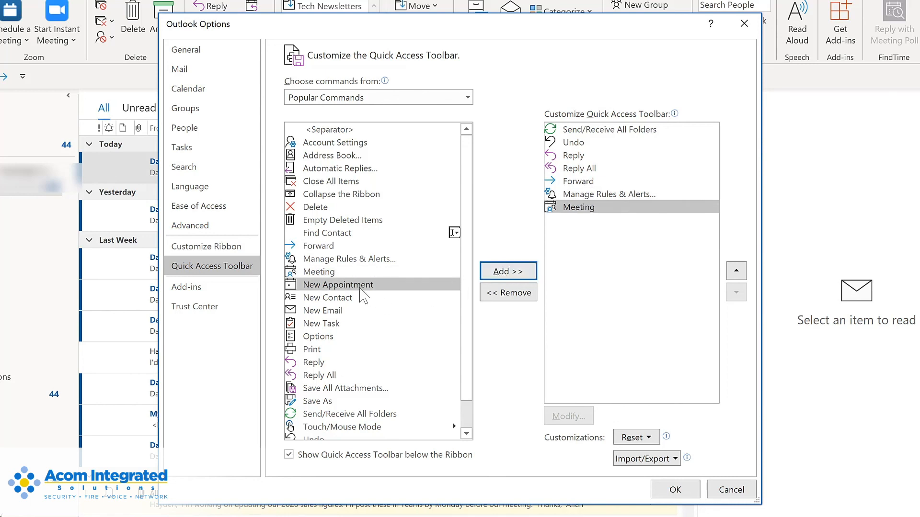
{"action": "left_click", "coordinate": [329, 312]}
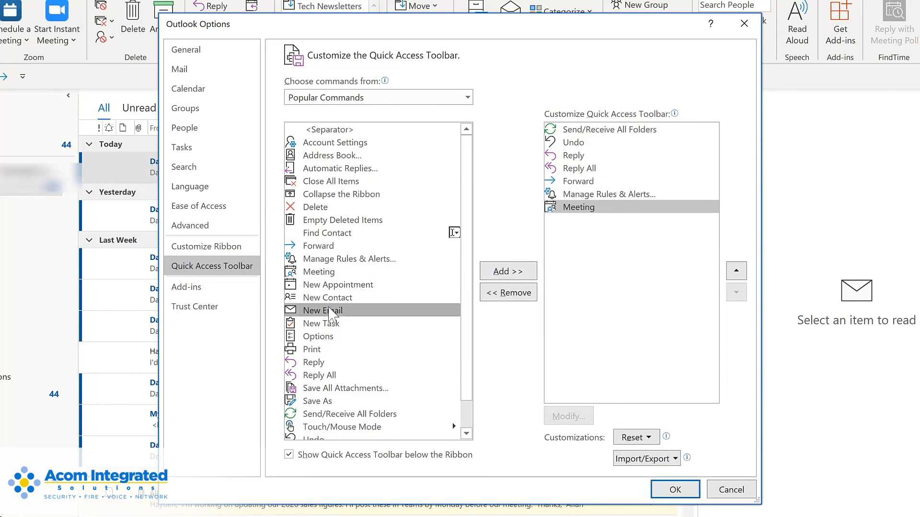
{"action": "double_click", "coordinate": [329, 312]}
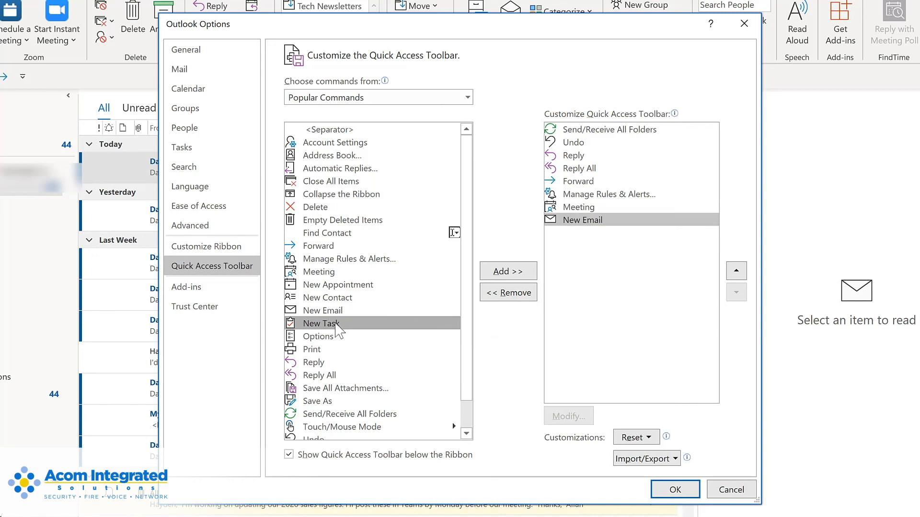
{"action": "double_click", "coordinate": [336, 326]}
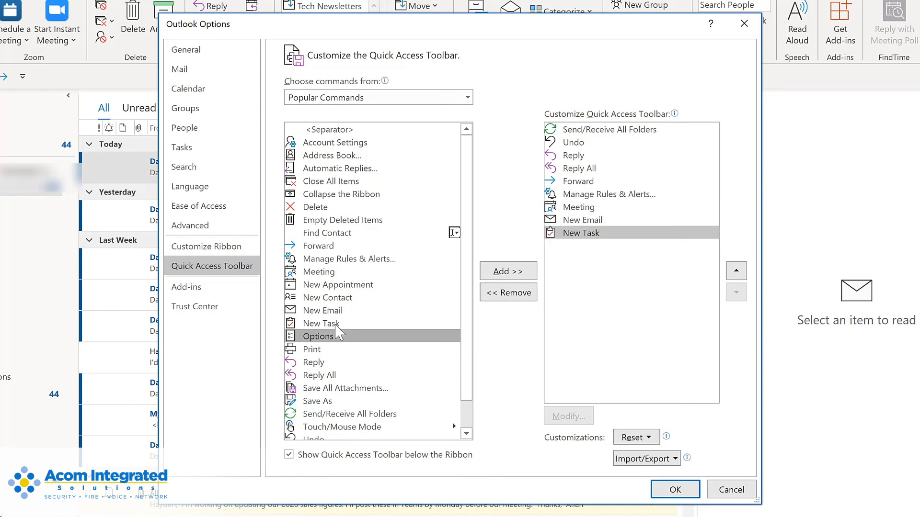
- Move New Email up two places in the Quick Access Toolbar list, directly after Forward
{"action": "left_click", "coordinate": [468, 99]}
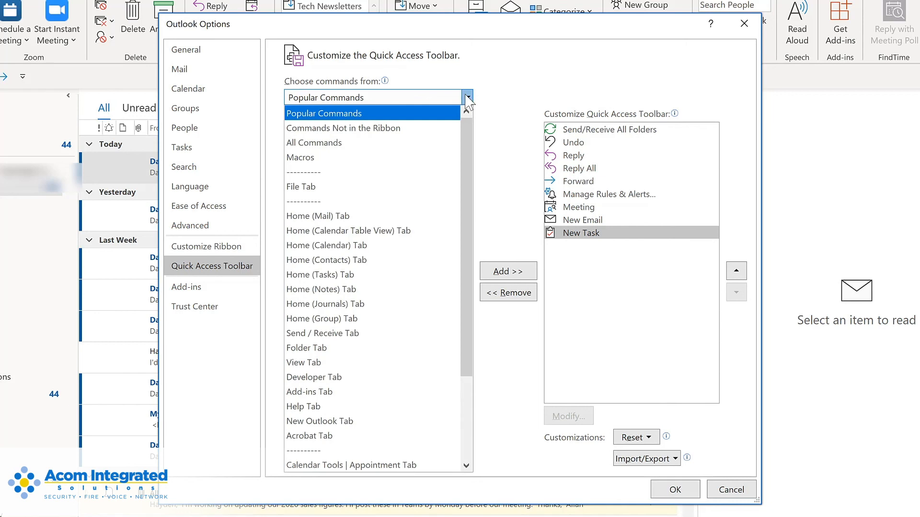
{"action": "left_click", "coordinate": [618, 221]}
{"action": "left_click", "coordinate": [616, 220]}
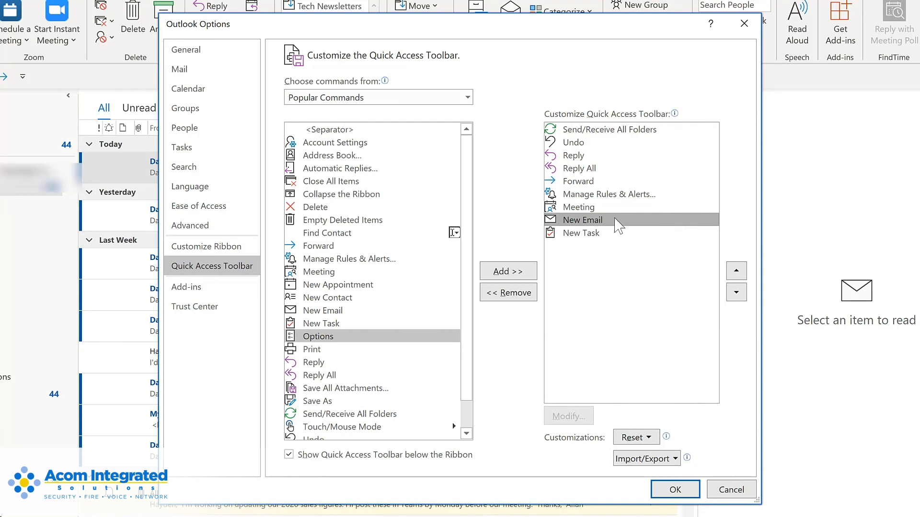
{"action": "left_click", "coordinate": [737, 271]}
{"action": "left_click", "coordinate": [736, 271]}
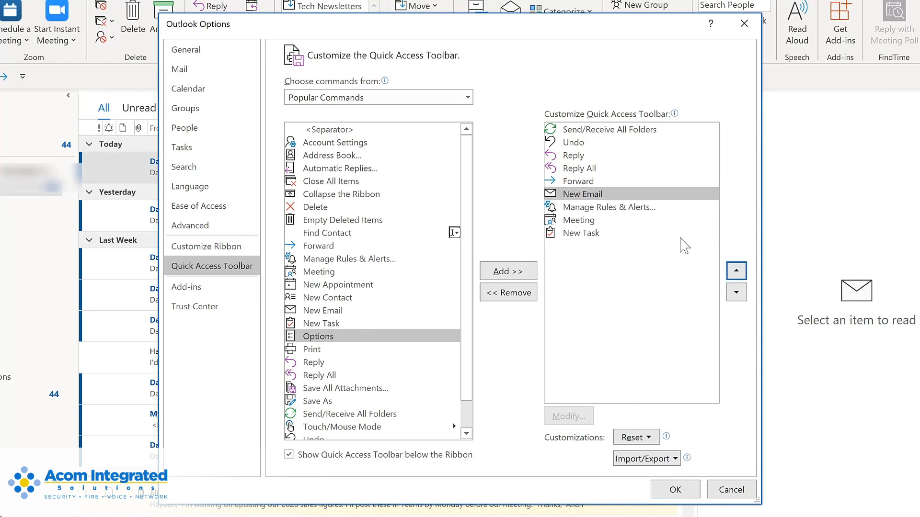